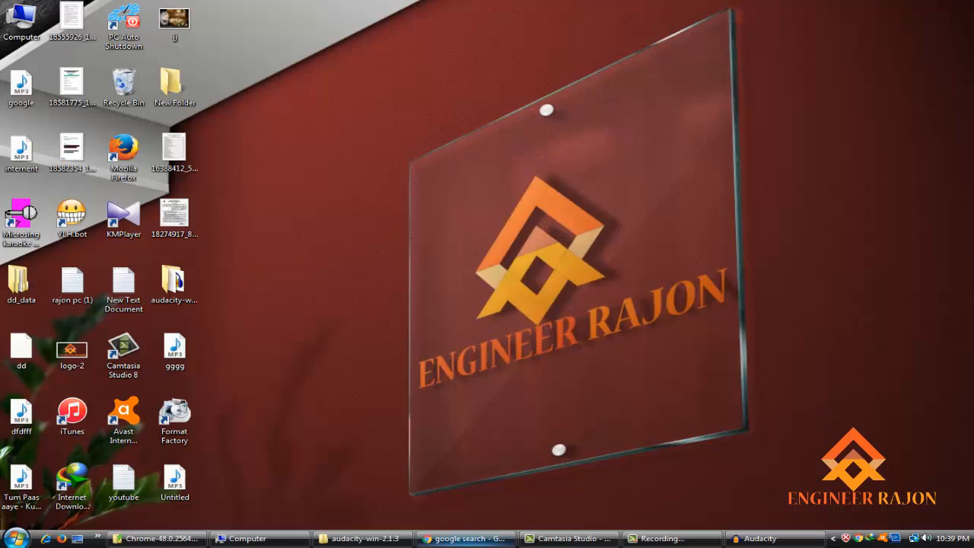
Switch to Chrome, clear the Google search query and view the search suggestions for "i" and "a".
left_click(460, 539)
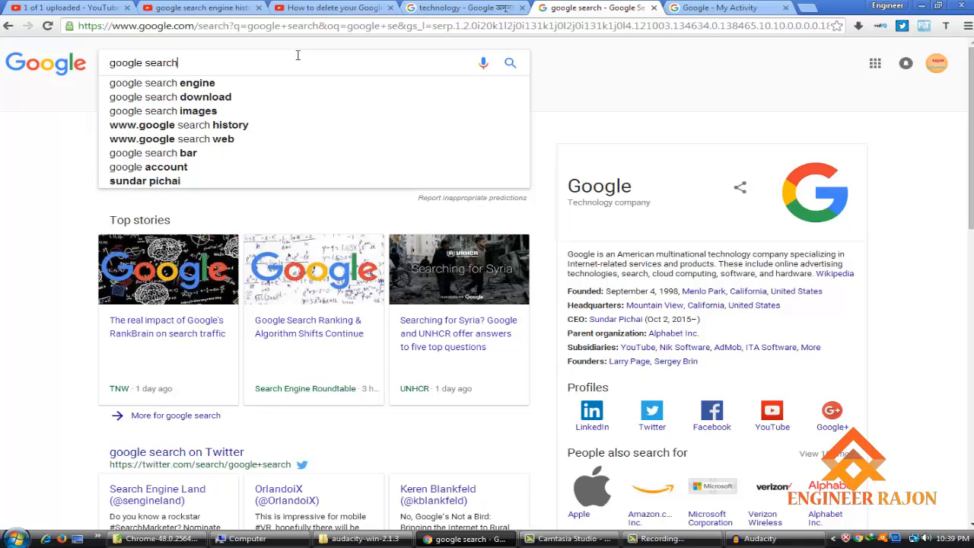
key("BackSpace")
key("BackSpace")
key("BackSpace")
key("BackSpace")
key("BackSpace")
key("BackSpace")
key("BackSpace")
key("BackSpace")
key("BackSpace")
key("BackSpace")
key("BackSpace")
key("BackSpace")
key("BackSpace")
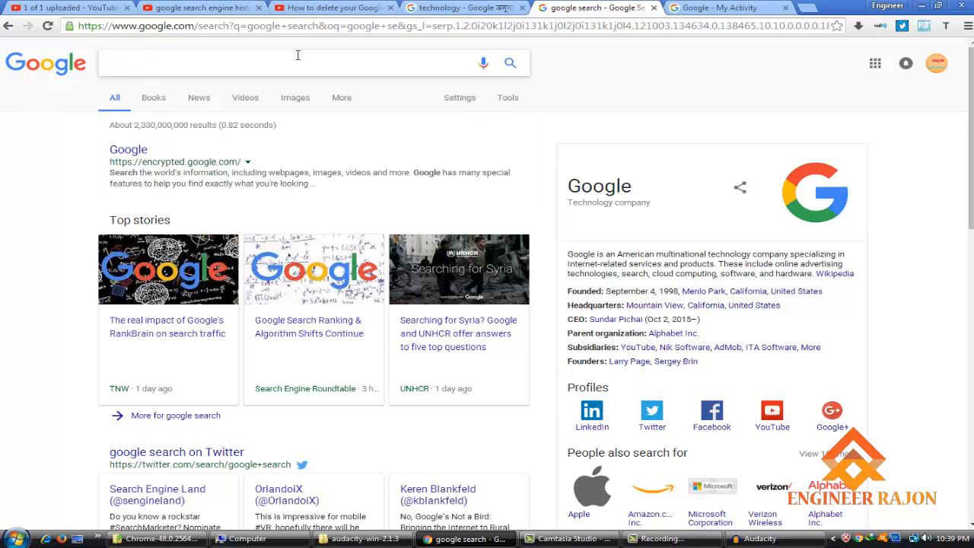
type("i")
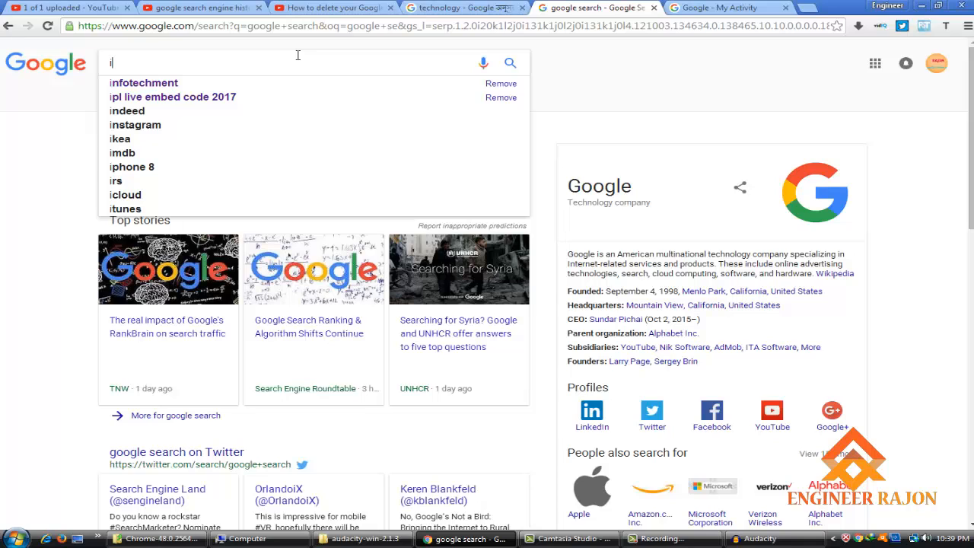
key("BackSpace")
type("a")
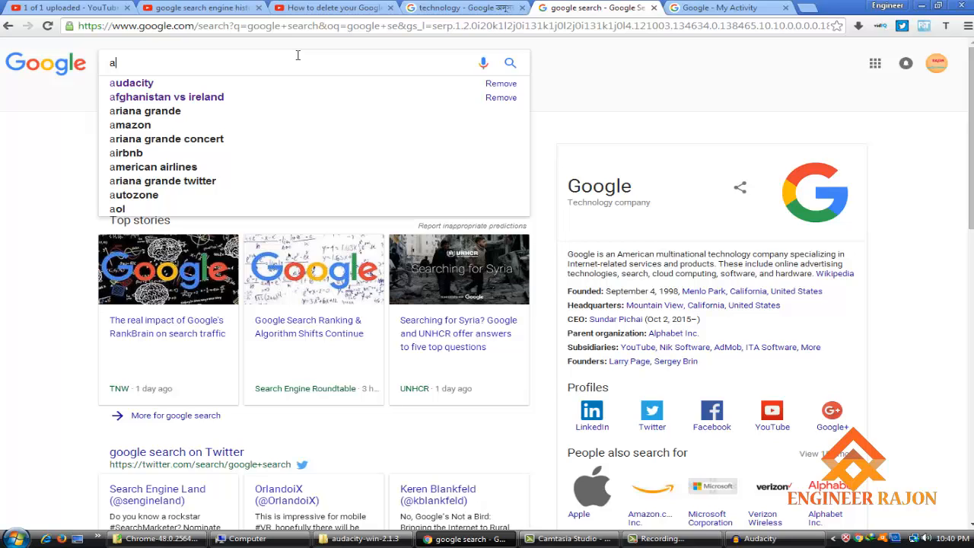
key("BackSpace")
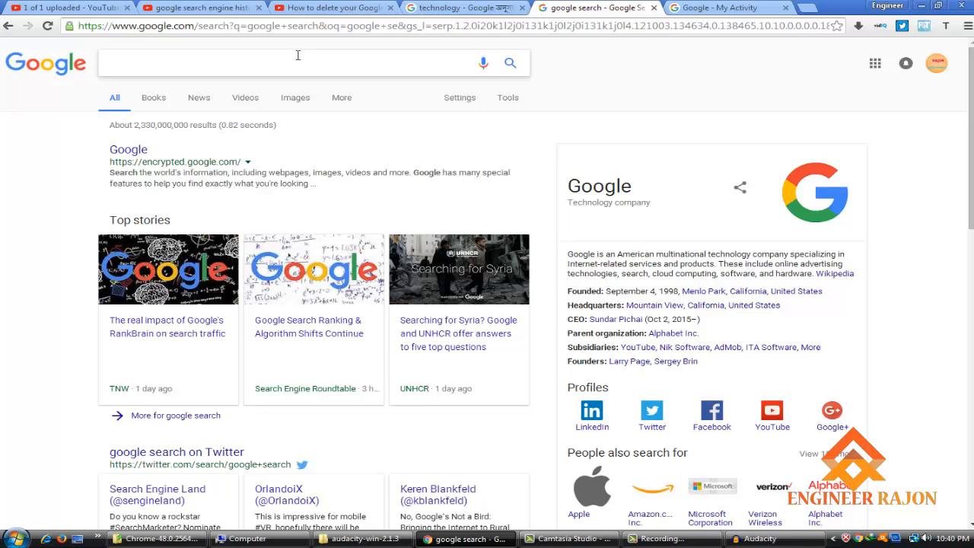
Search Google for "google activity", open the Welcome to My Activity result separately, and show the loaded My Activity page.
type("google activity")
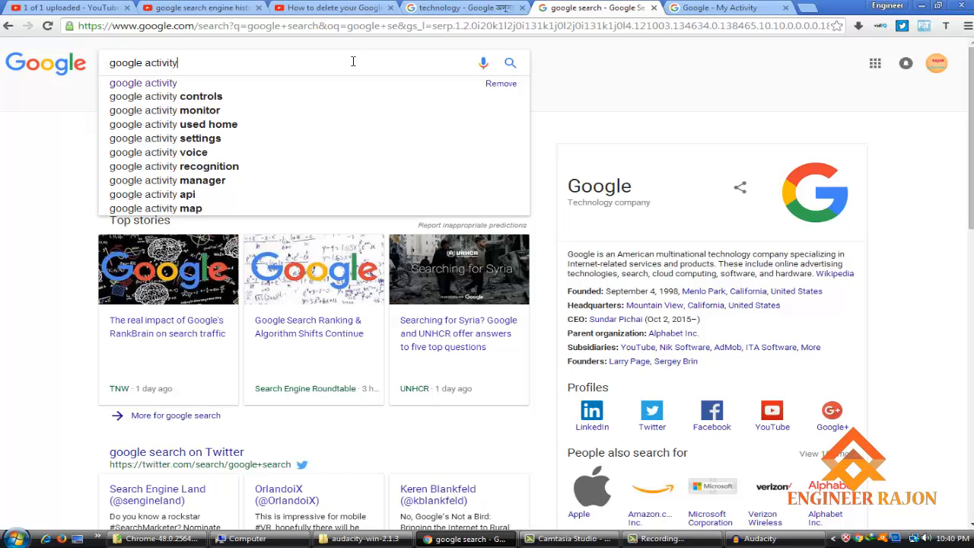
key("Return")
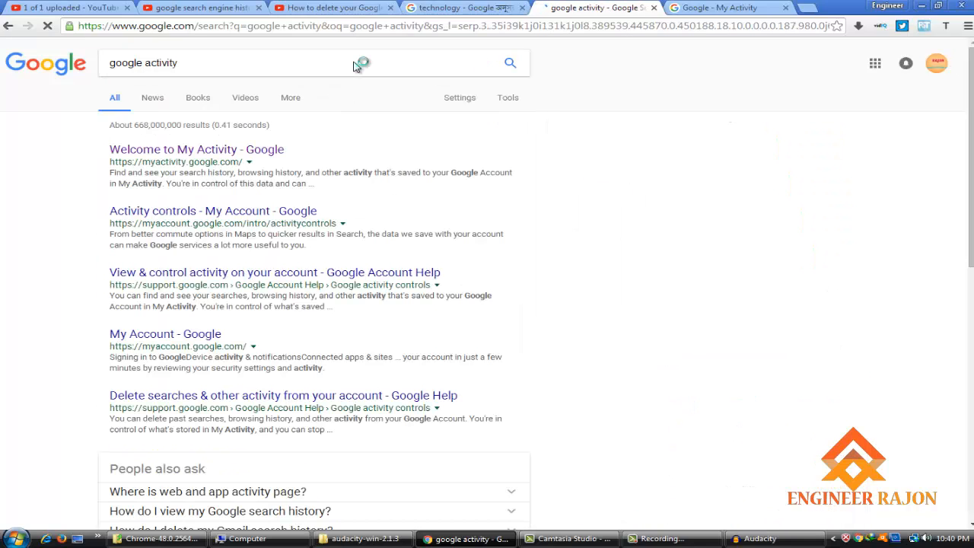
right_click(234, 156)
left_click(259, 159)
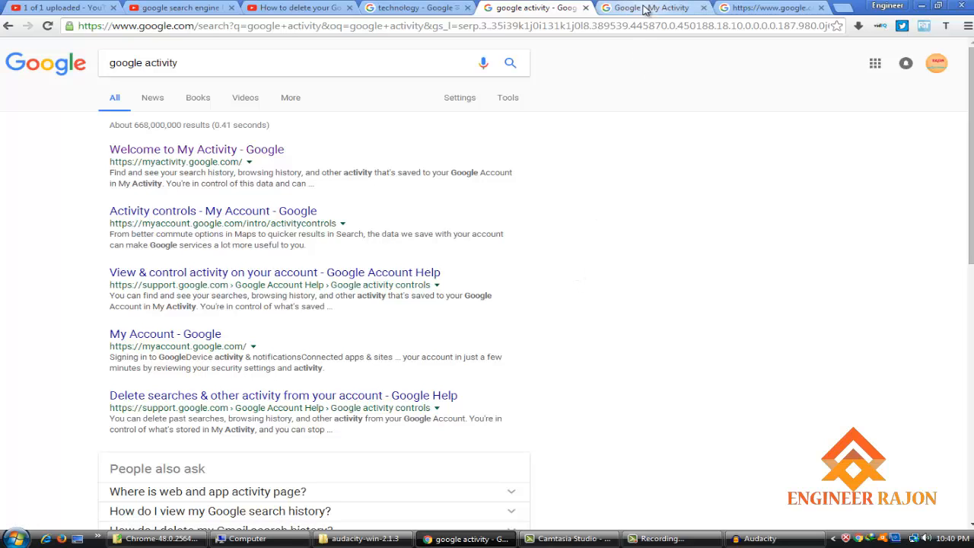
left_click(645, 8)
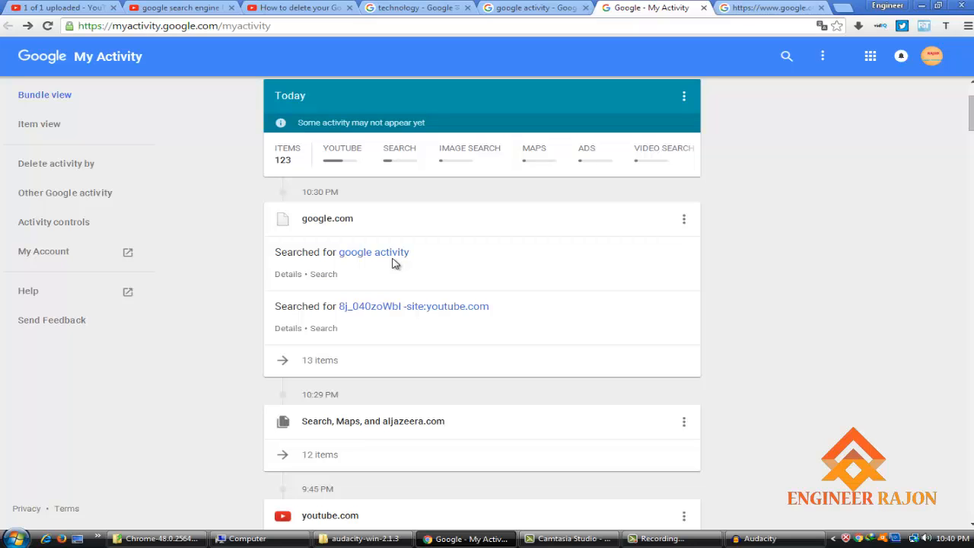
left_click(532, 8)
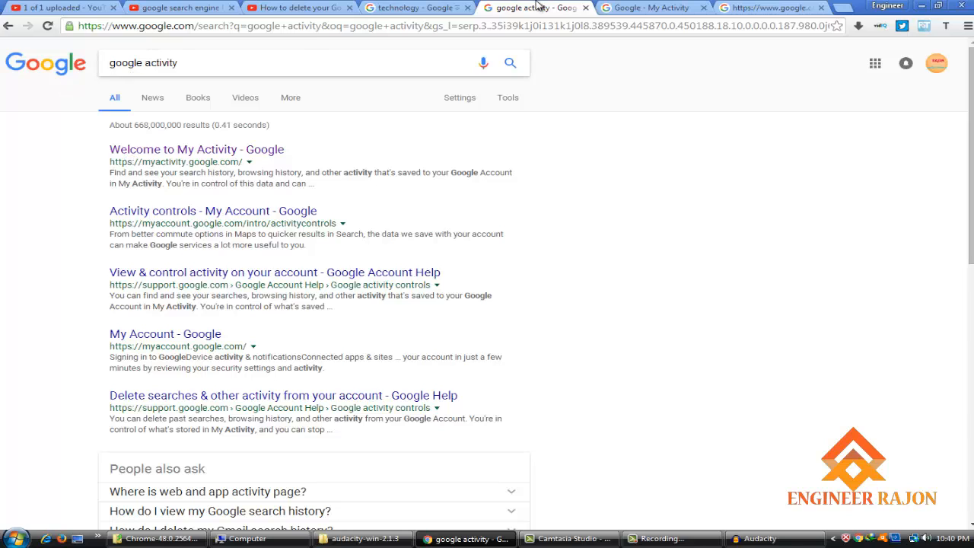
left_click(630, 7)
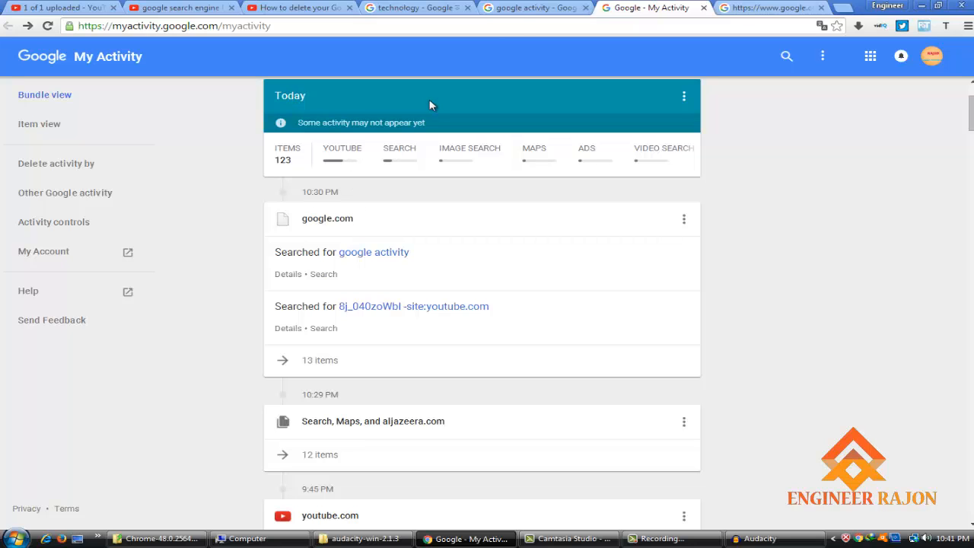
left_click(525, 7)
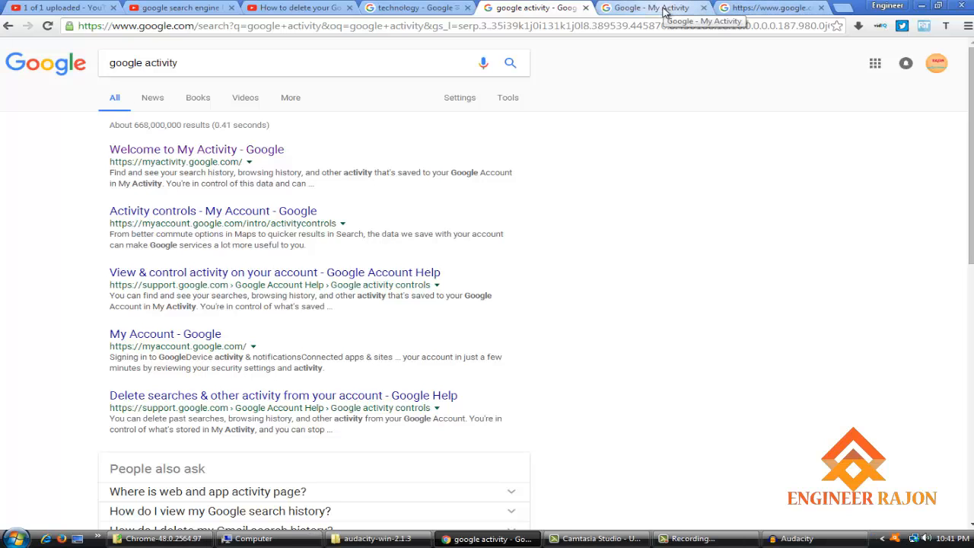
left_click(664, 8)
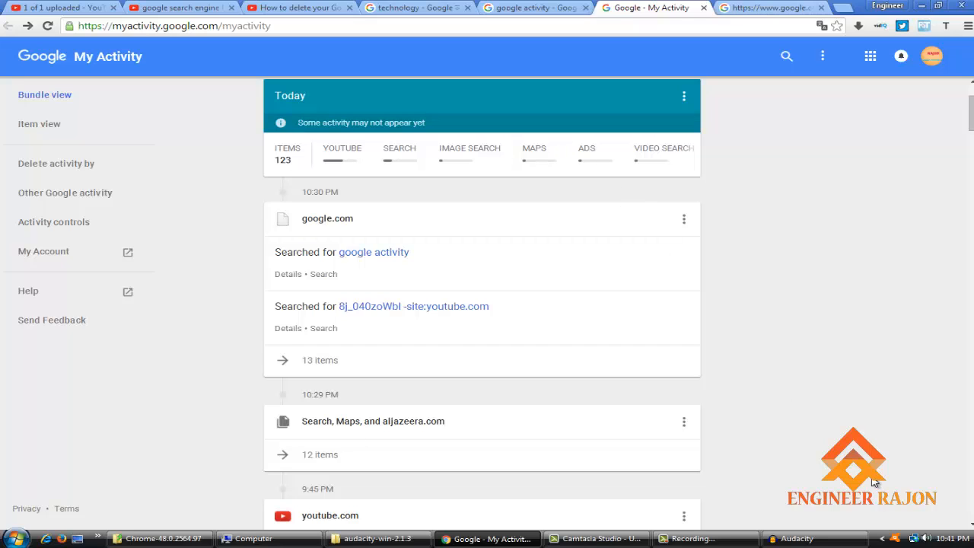
Examine the recorded searches, visited sites and watched videos in My Activity from today back through earlier days.
scroll(406, 460, "down", 2)
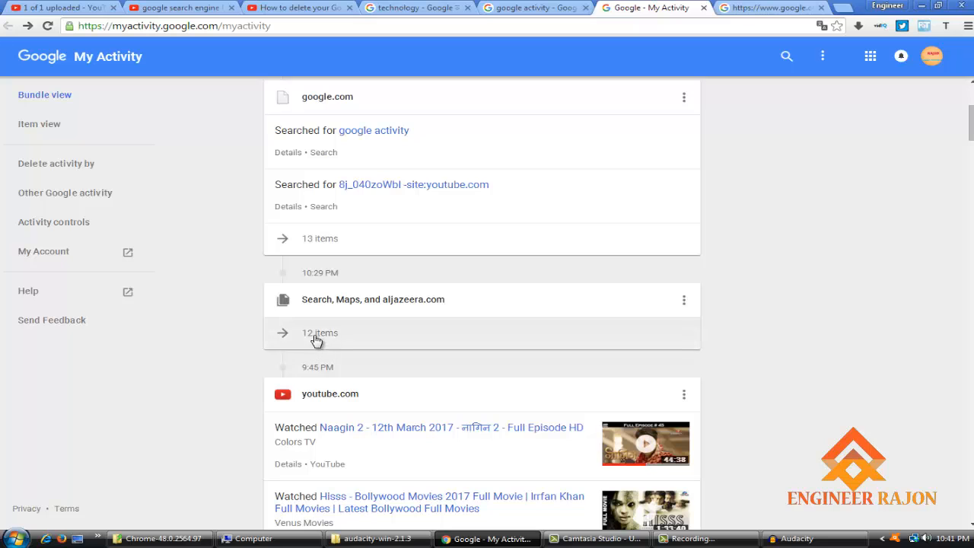
scroll(499, 403, "down", 2)
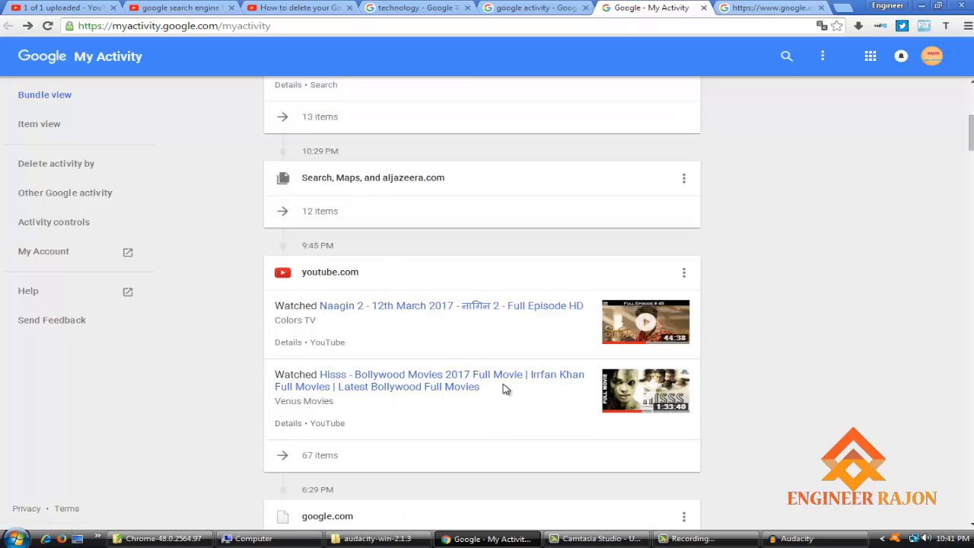
scroll(482, 304, "down", 6)
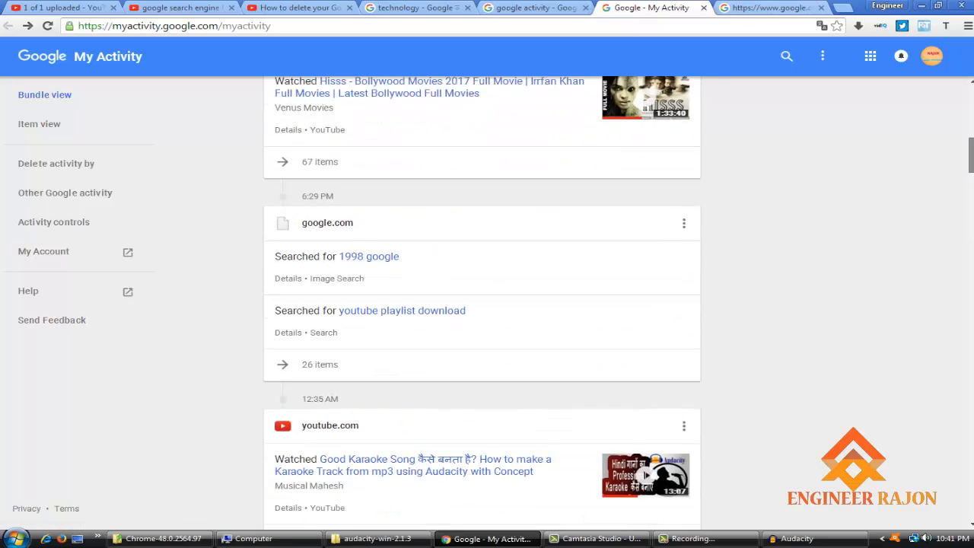
scroll(482, 304, "down", 2)
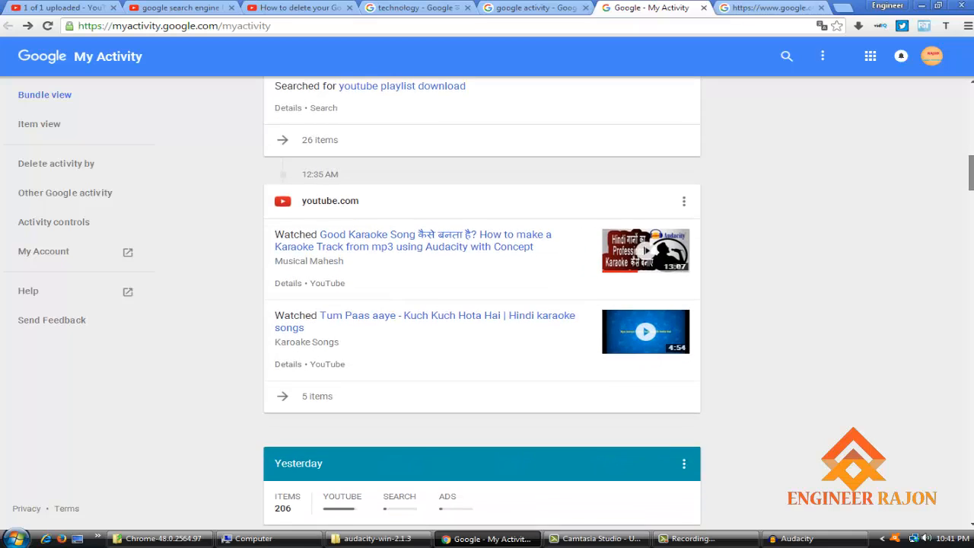
left_click_drag(972, 181, 971, 193)
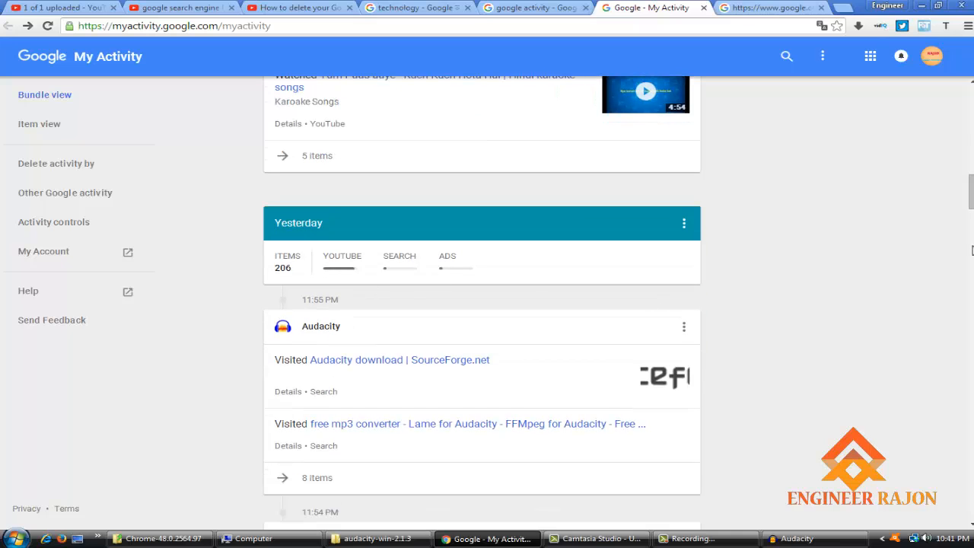
left_click_drag(972, 191, 966, 296)
scroll(953, 307, "down", 2)
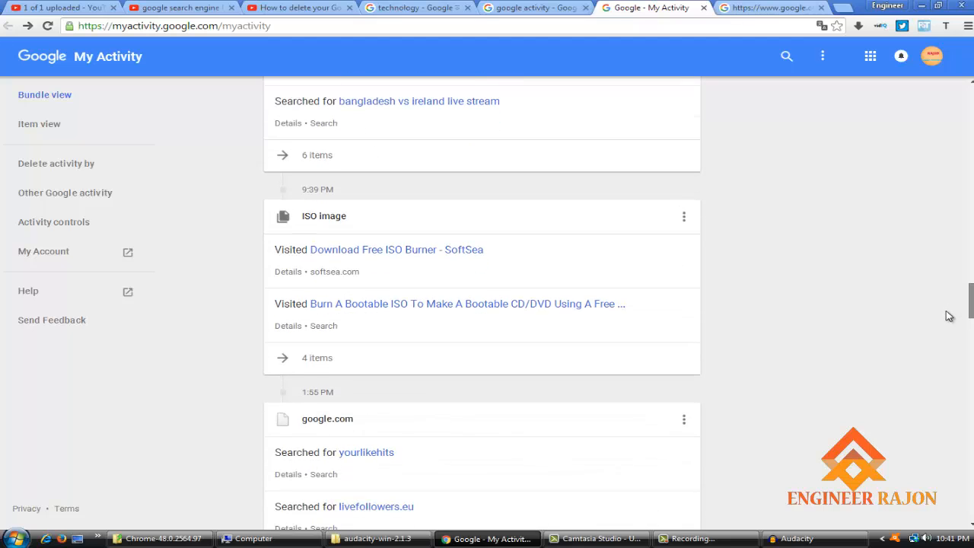
triple_click(946, 298)
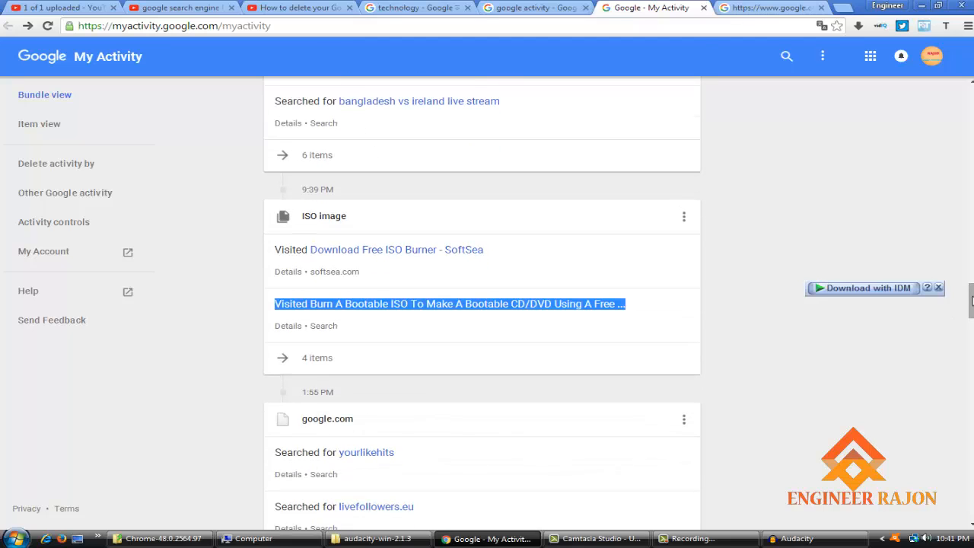
scroll(958, 213, "up", 9)
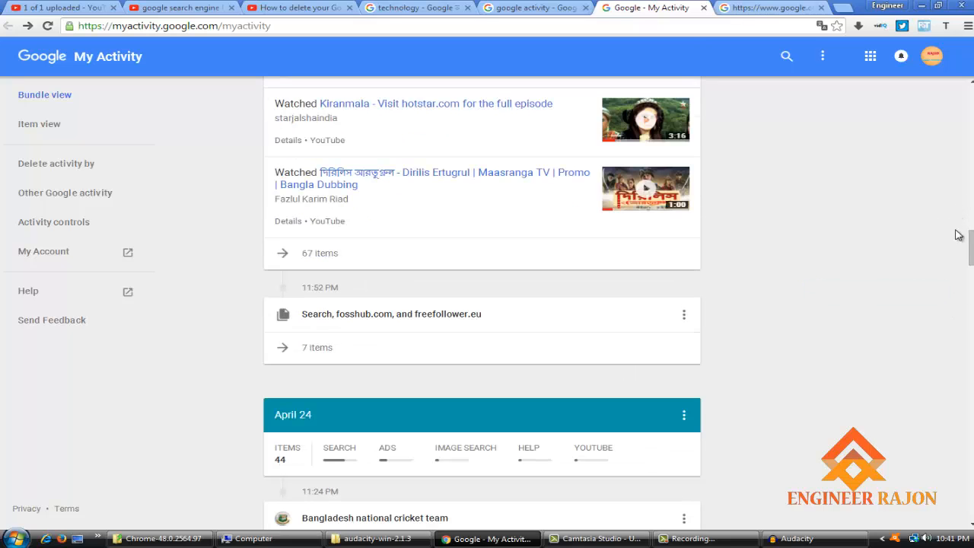
left_click_drag(970, 247, 971, 99)
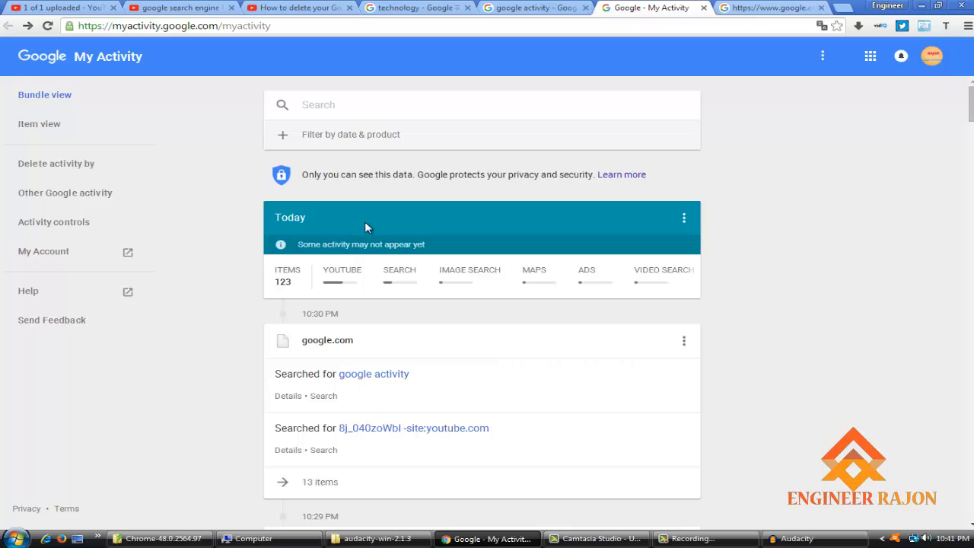
Delete all of today's activity from My Activity, acknowledging the notice and confirming the permanent deletion.
left_click(683, 219)
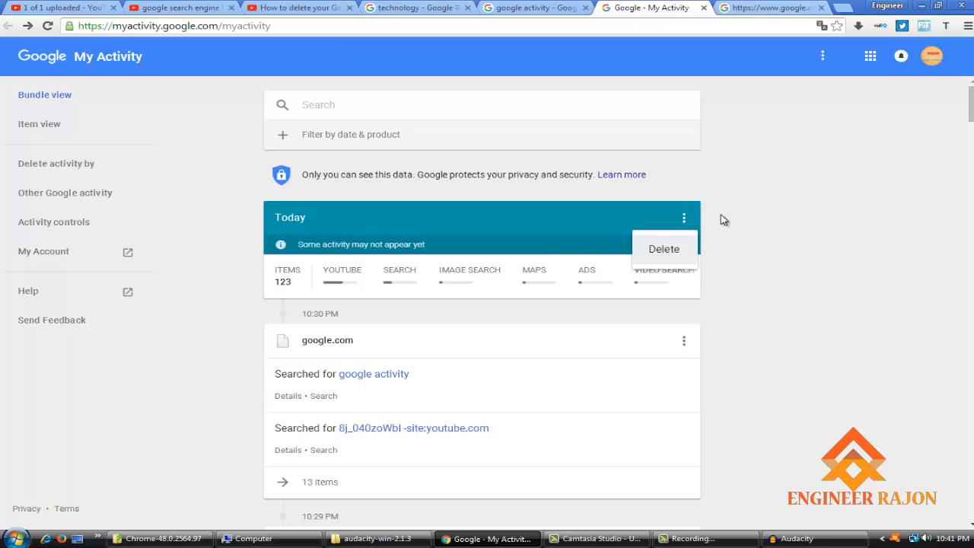
left_click(683, 218)
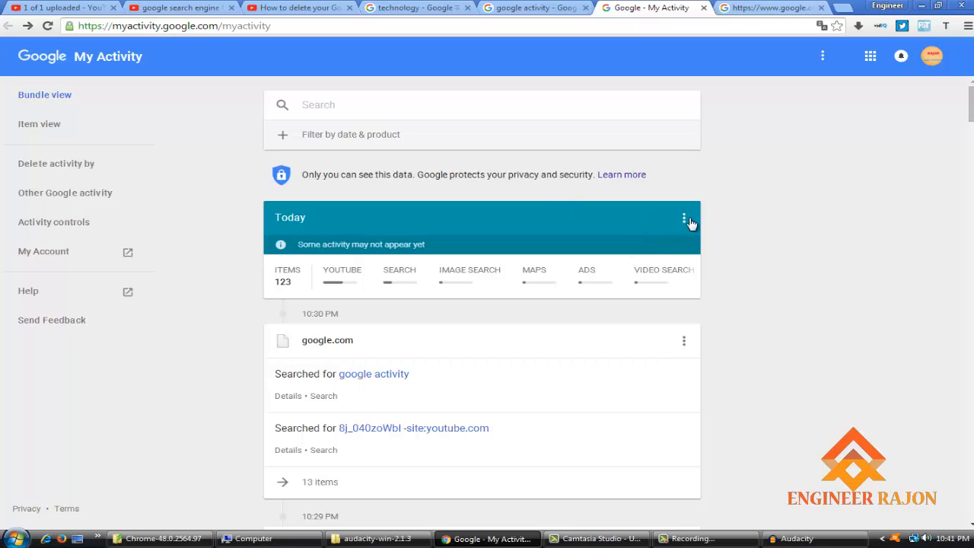
left_click(684, 219)
left_click(659, 249)
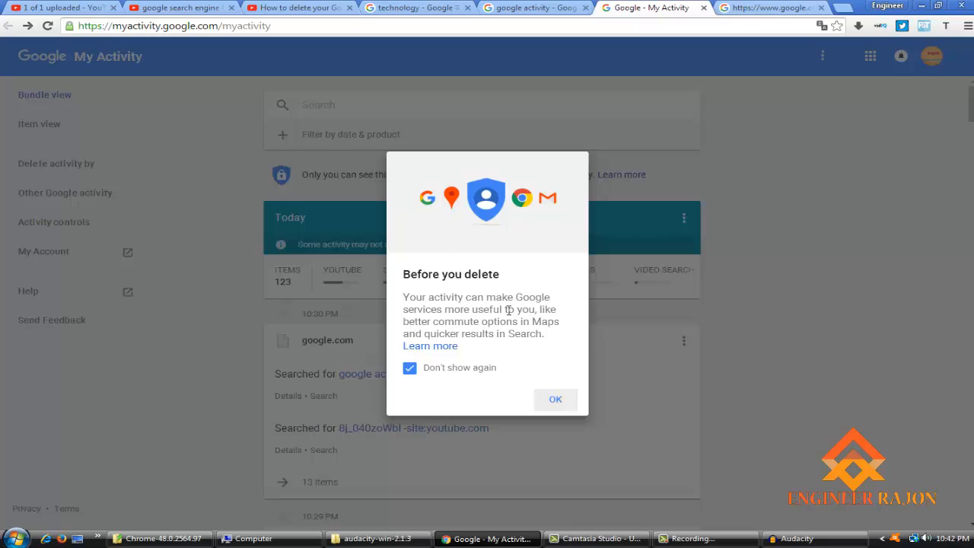
left_click(555, 401)
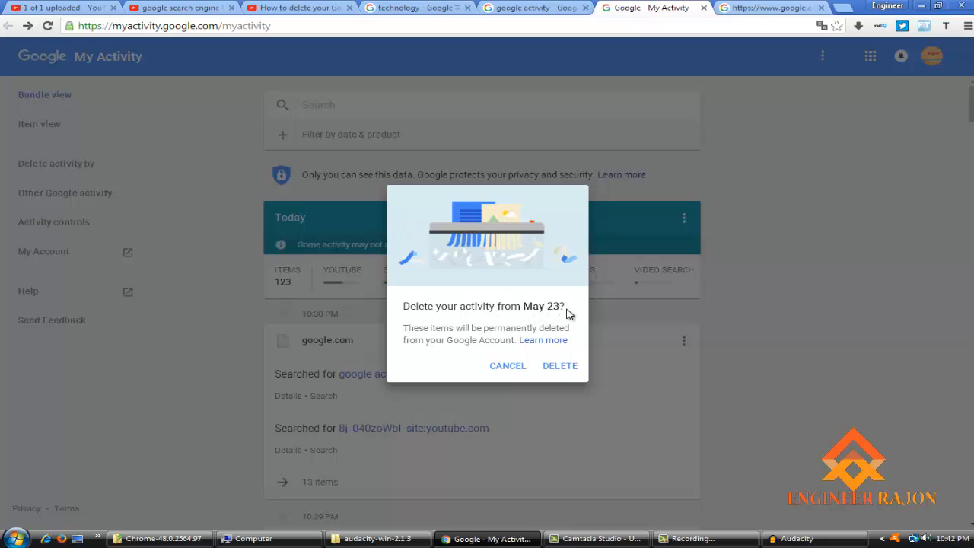
left_click(561, 366)
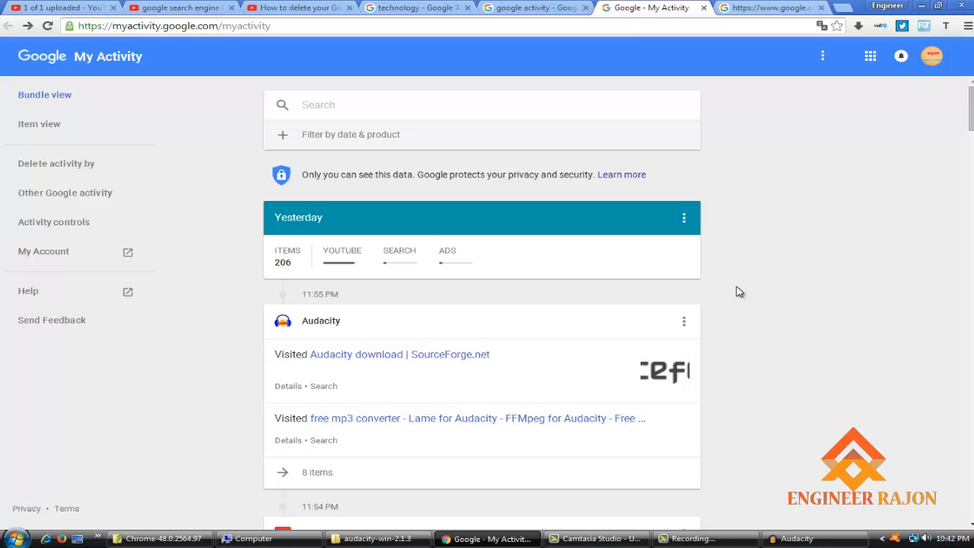
left_click(683, 217)
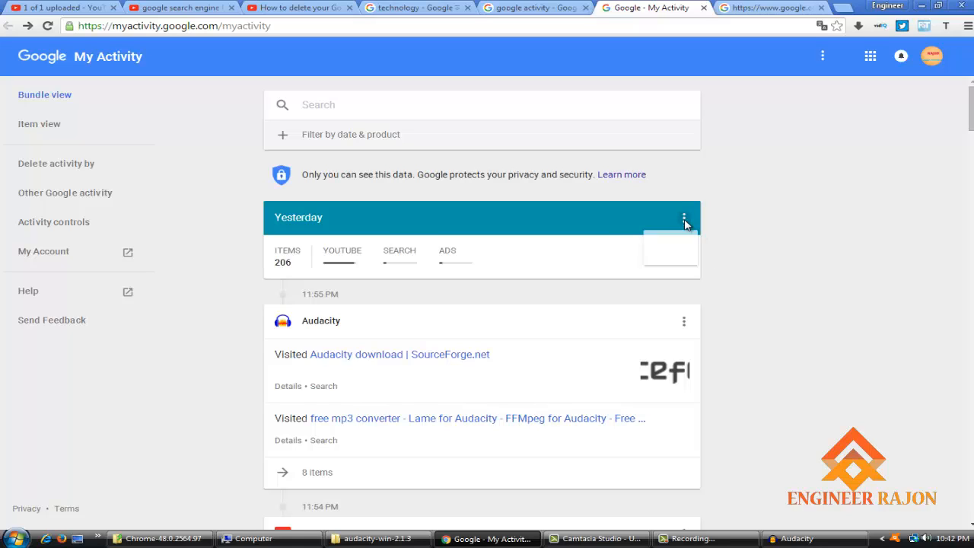
left_click(763, 227)
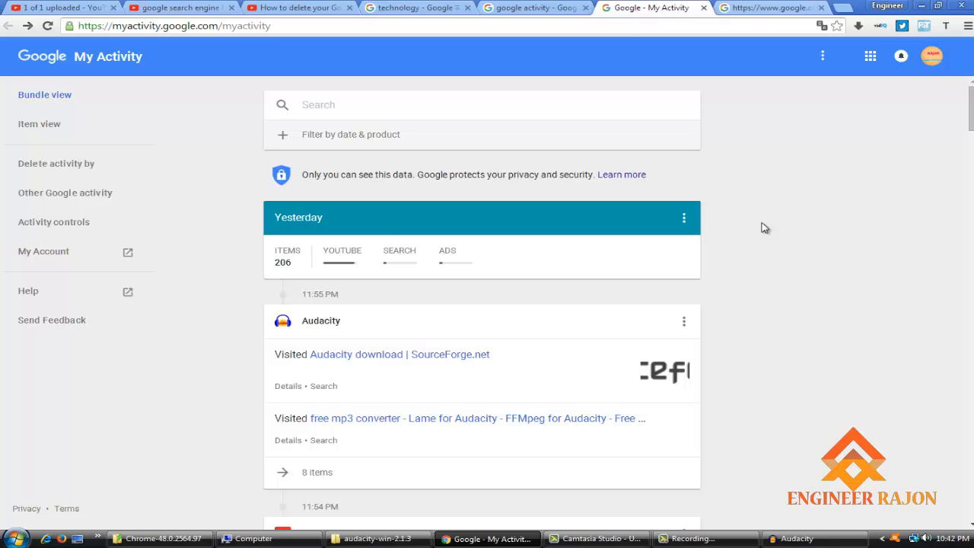
Open the Delete activity by page and set the deletion date range to All time.
left_click(823, 58)
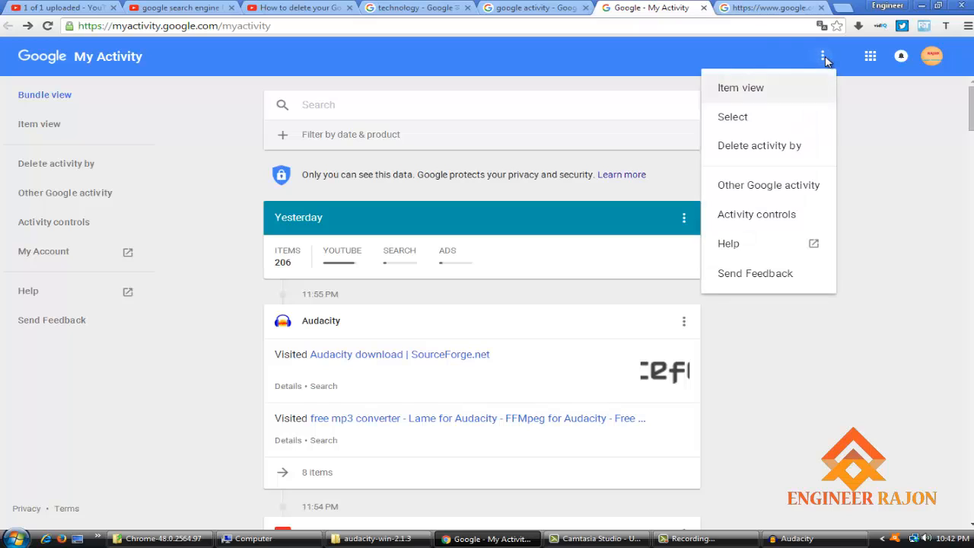
left_click(779, 149)
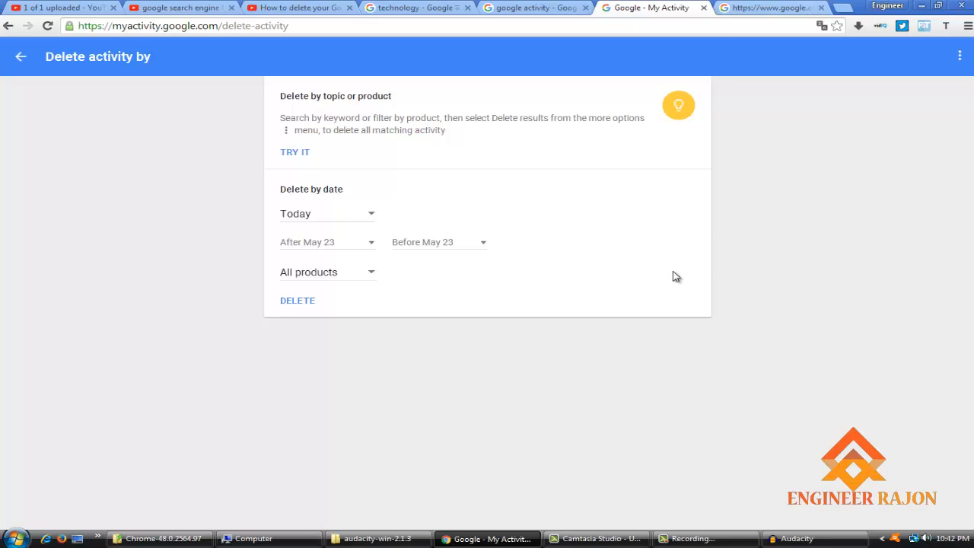
left_click_drag(228, 143, 206, 262)
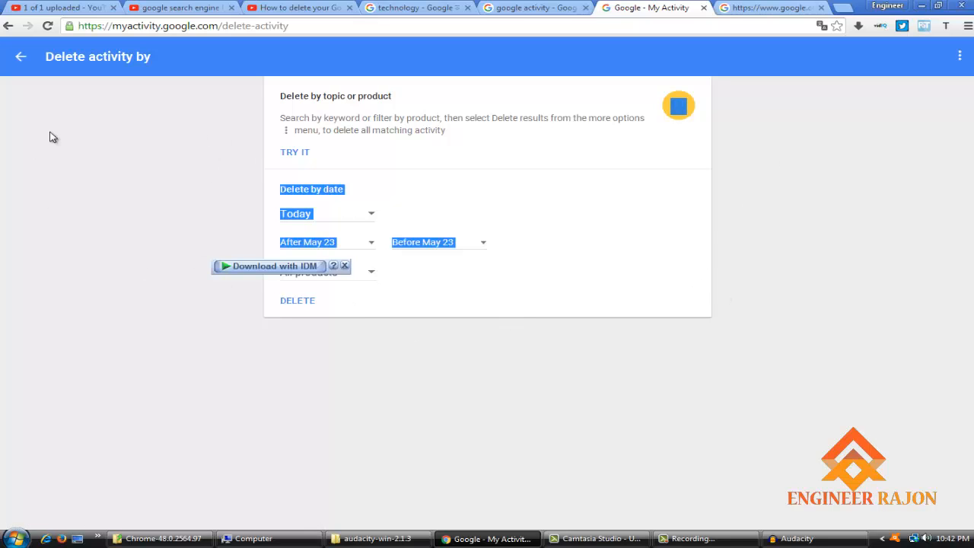
left_click(102, 135)
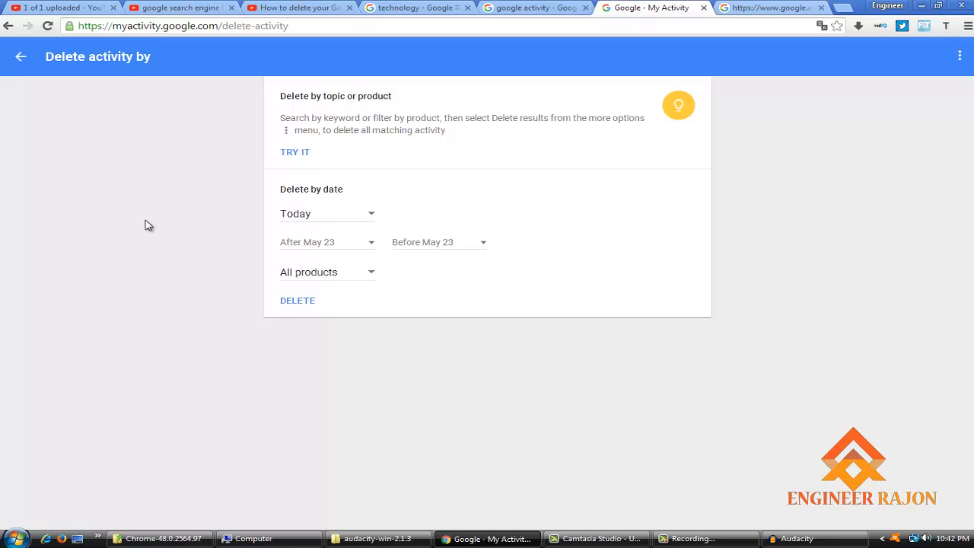
left_click(344, 216)
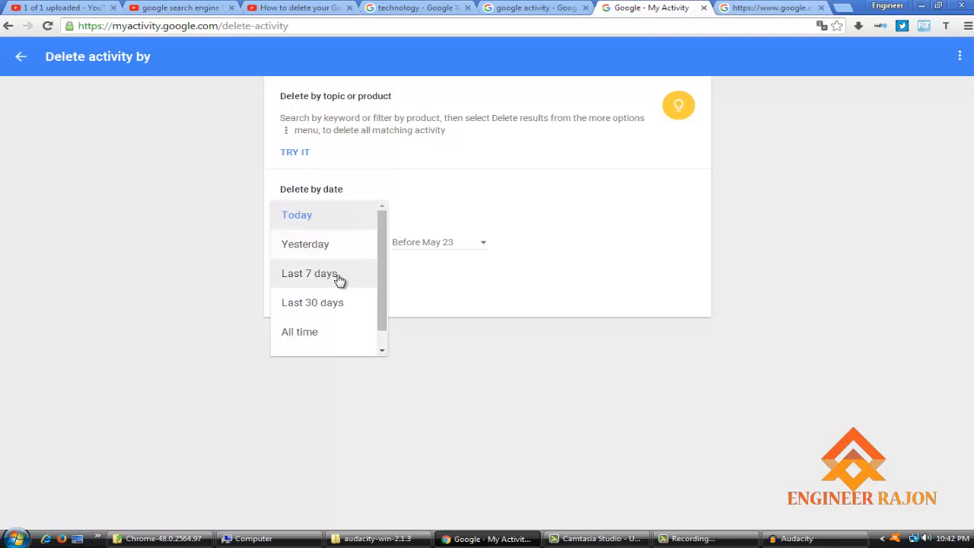
left_click(321, 337)
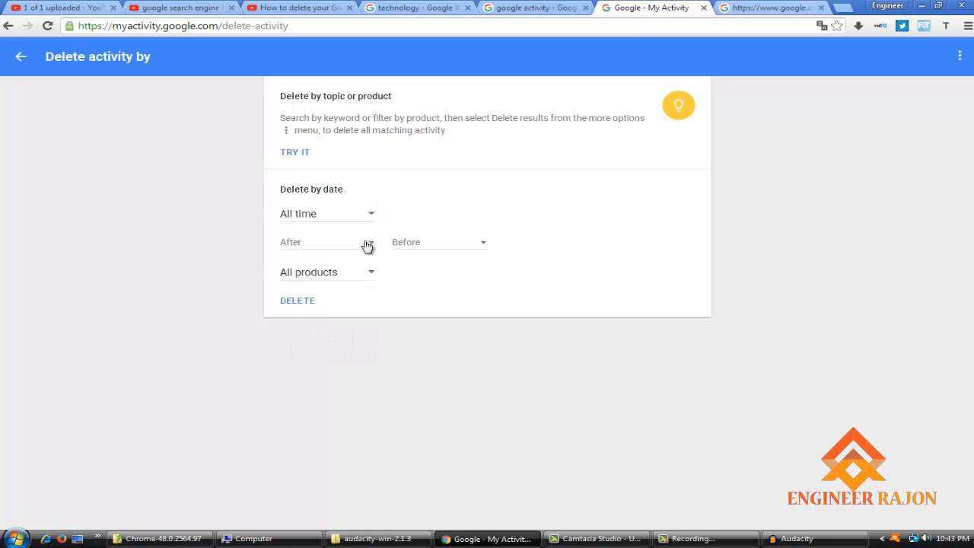
Examine the After and Before calendars, the product choices and the date range choices for deleting activity by date.
left_click(368, 244)
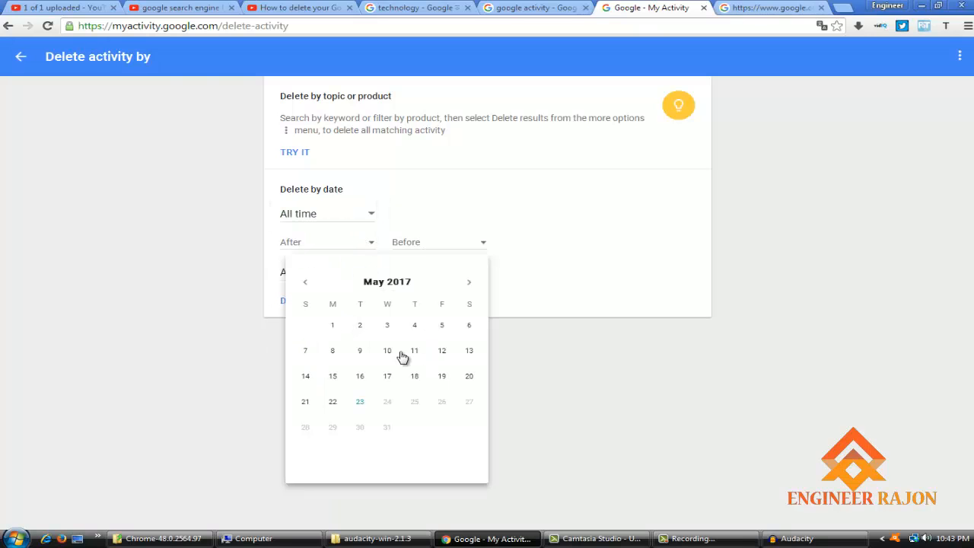
left_click(445, 245)
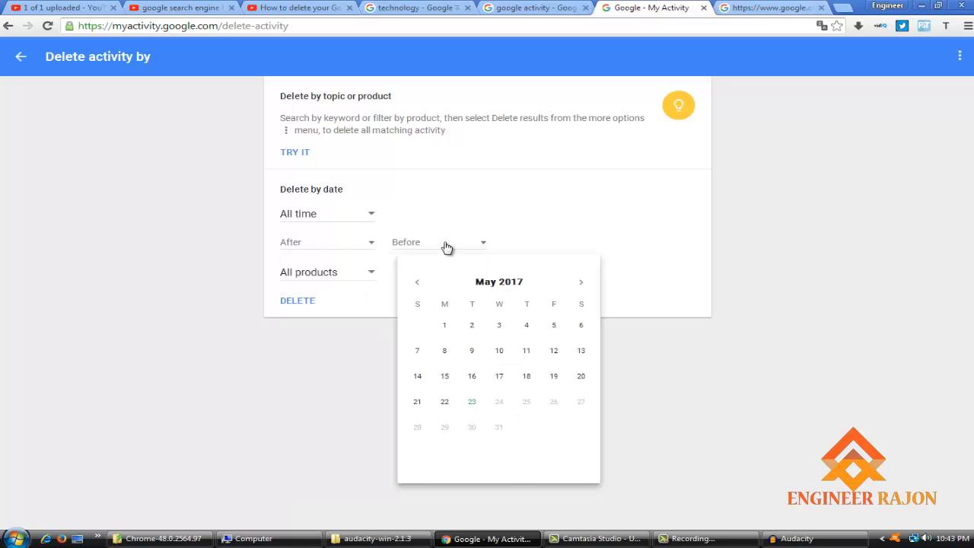
left_click(666, 273)
left_click(368, 273)
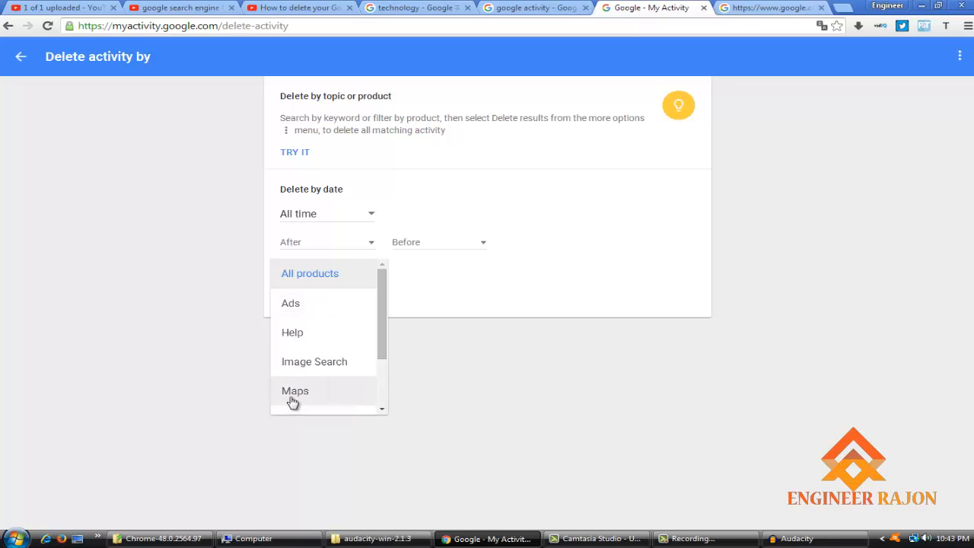
left_click(510, 316)
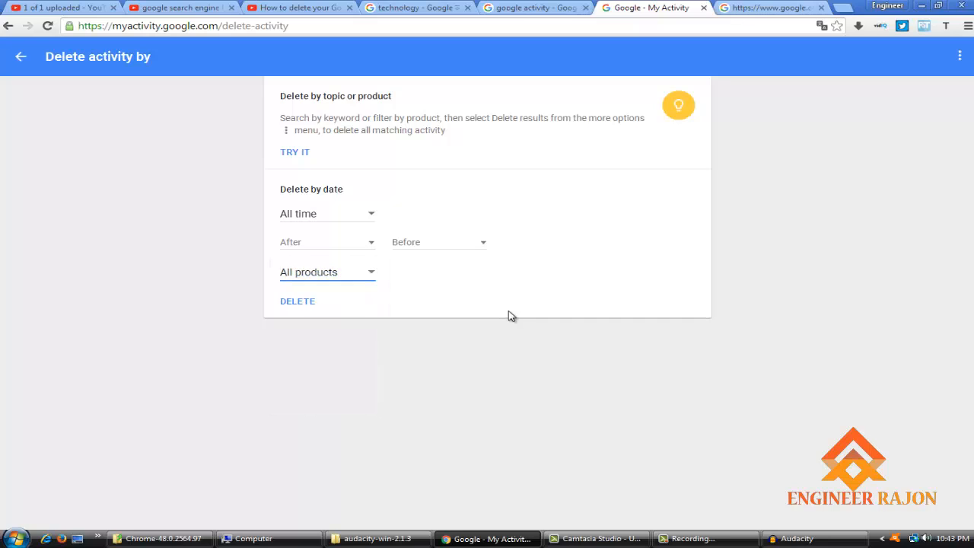
left_click(362, 216)
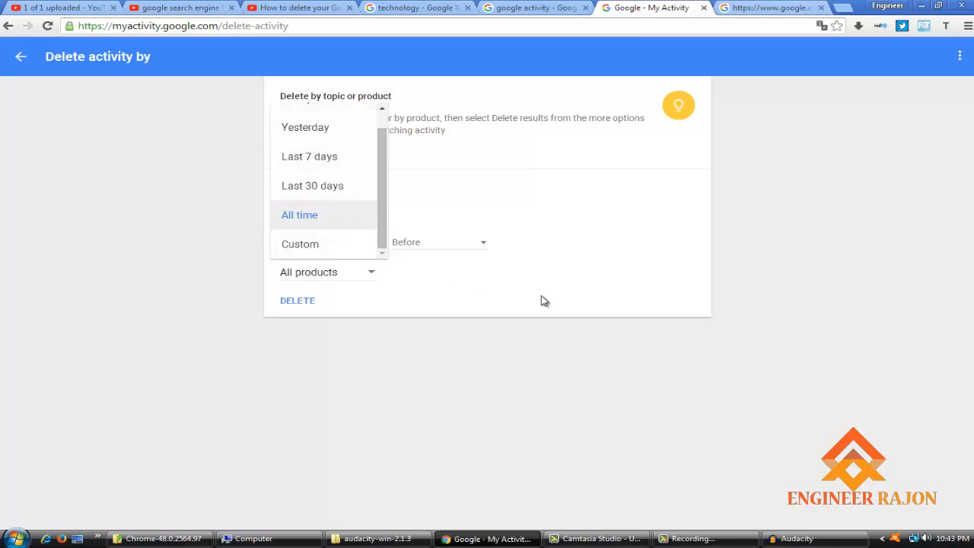
left_click(301, 319)
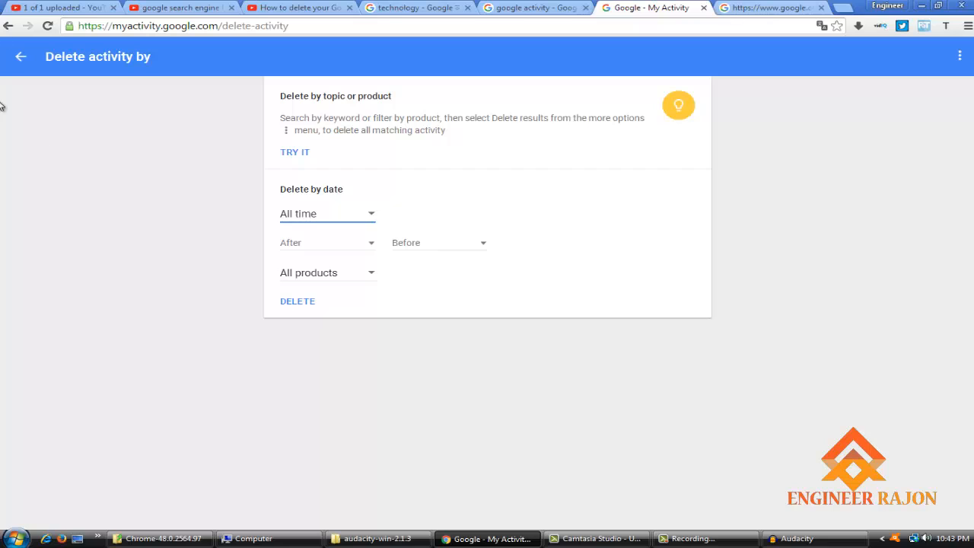
Return to the main My Activity page and reload it.
left_click(22, 61)
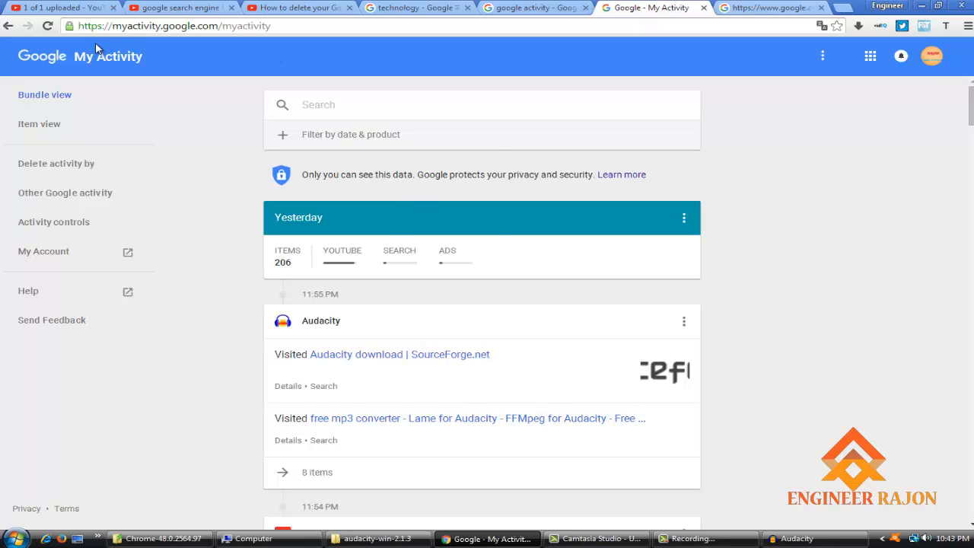
left_click(292, 25)
key("Return")
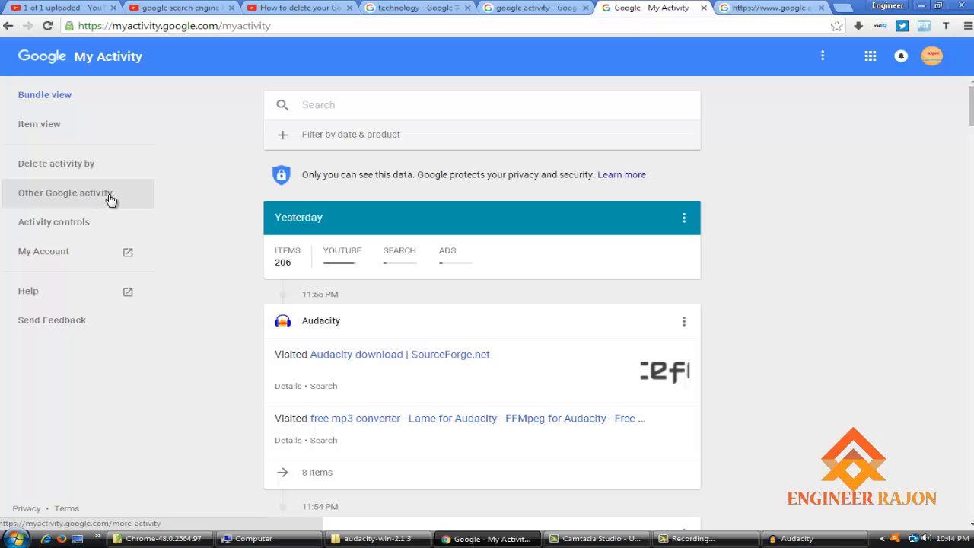
Open Activity controls and pause Web & App Activity, confirming the pause.
left_click(73, 228)
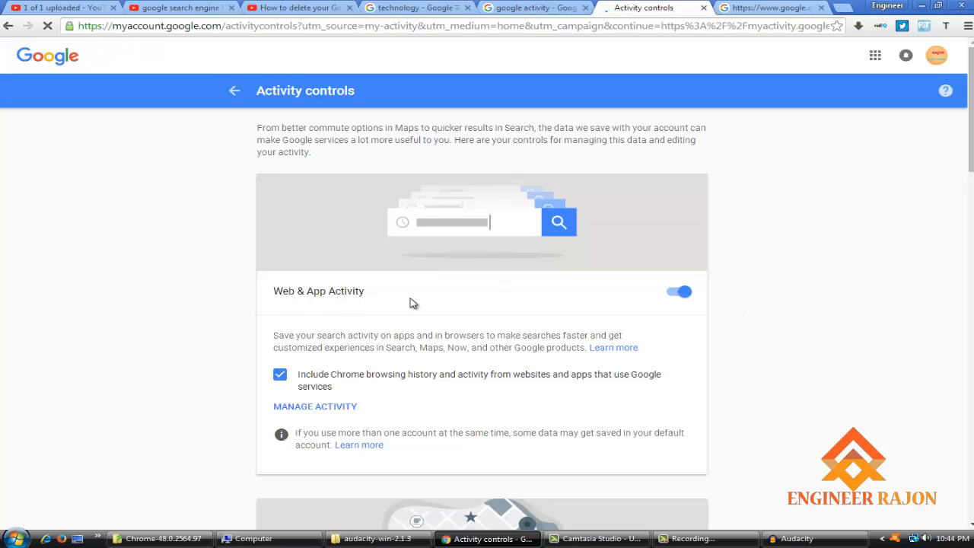
left_click(687, 296)
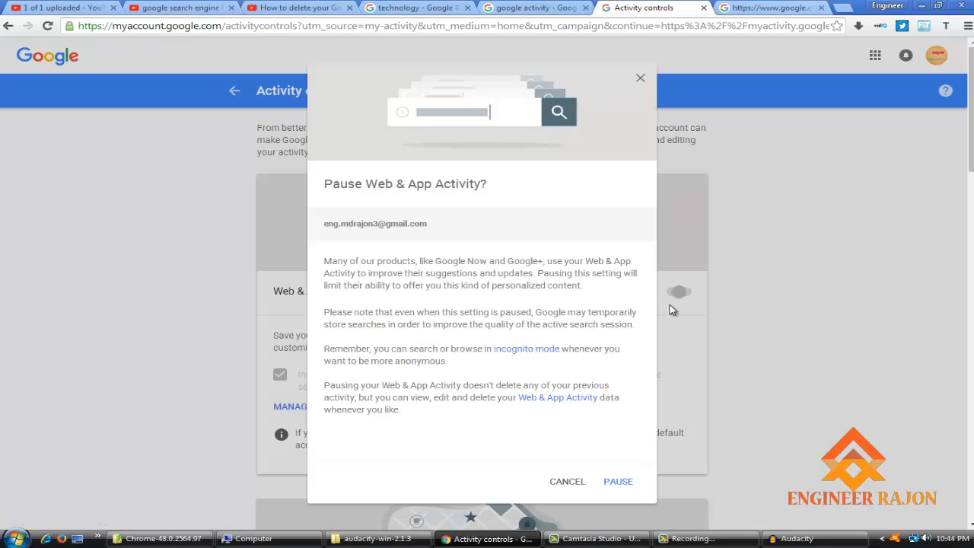
left_click(617, 481)
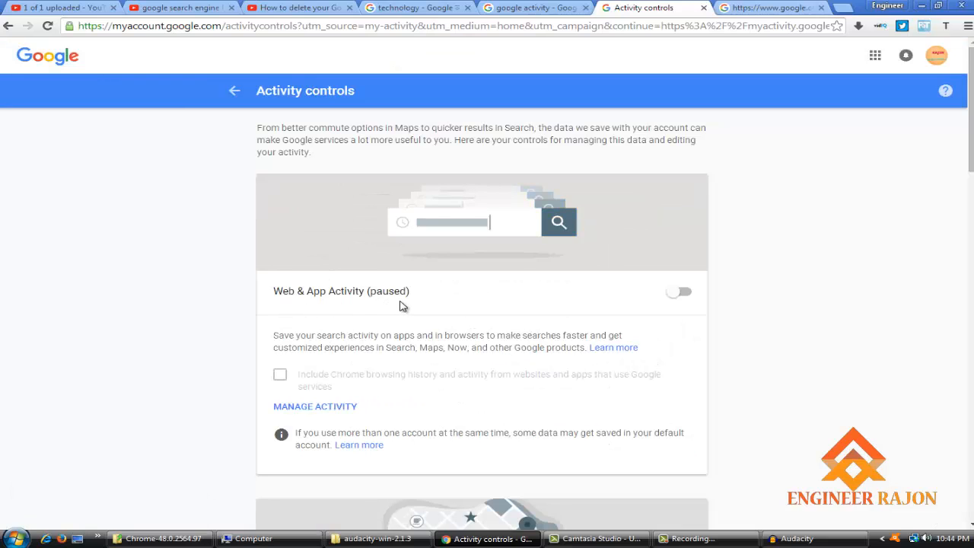
Close the extra My Activity page and run a test Google search for "dddddddd" in a new tab.
left_click(764, 6)
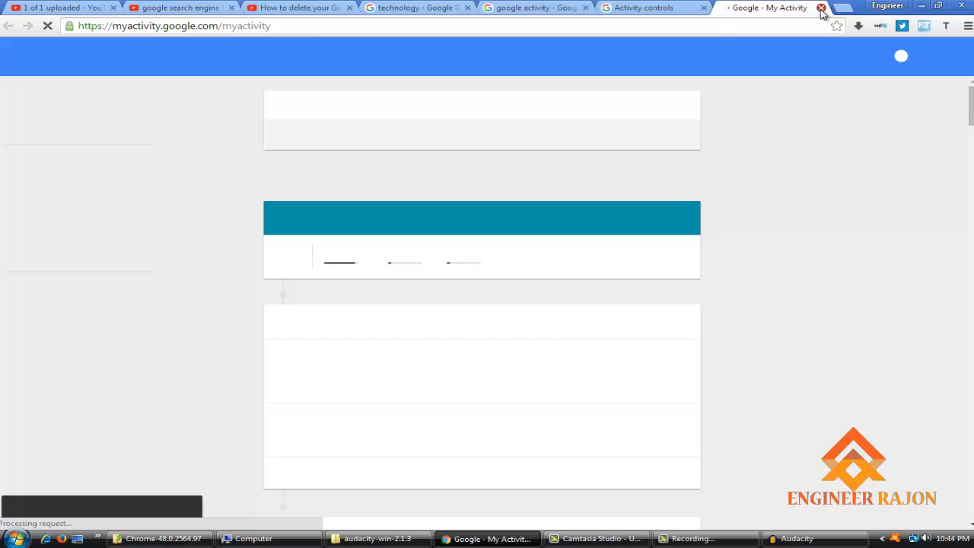
left_click(821, 8)
left_click(809, 8)
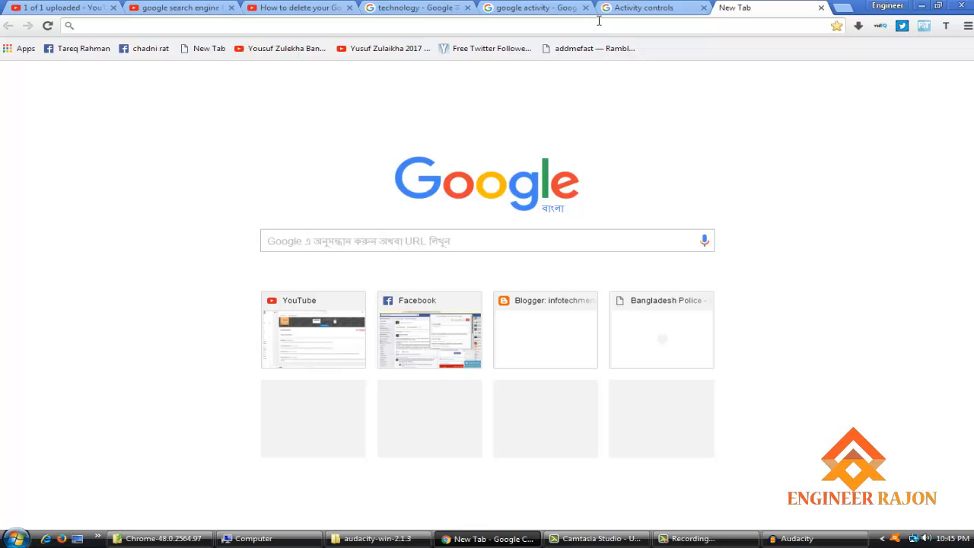
type("dddddddd")
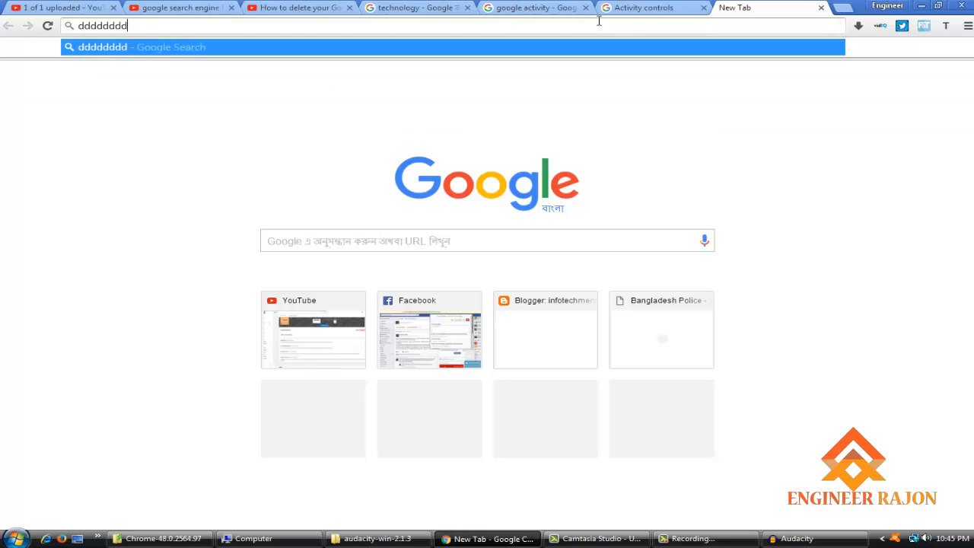
key("Return")
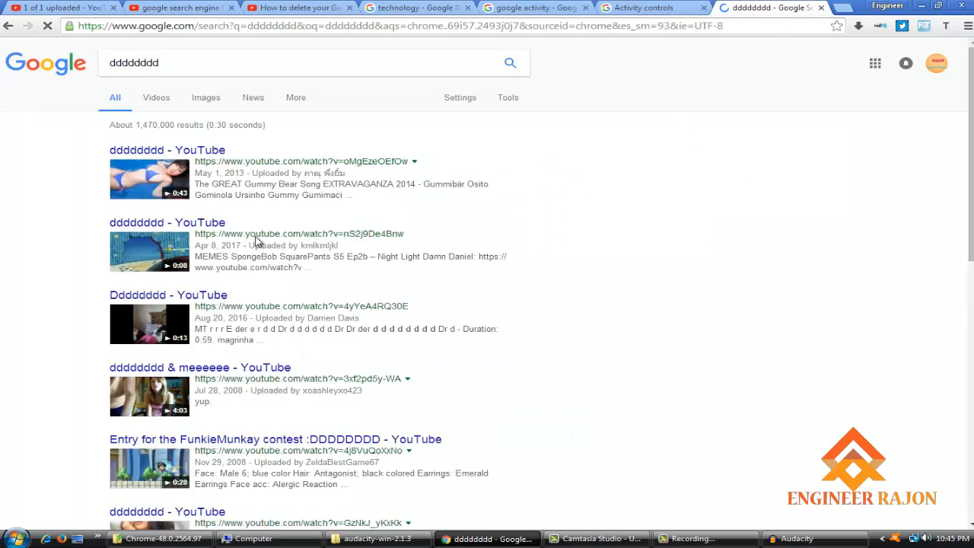
left_click(171, 67)
left_click_drag(169, 62, 135, 62)
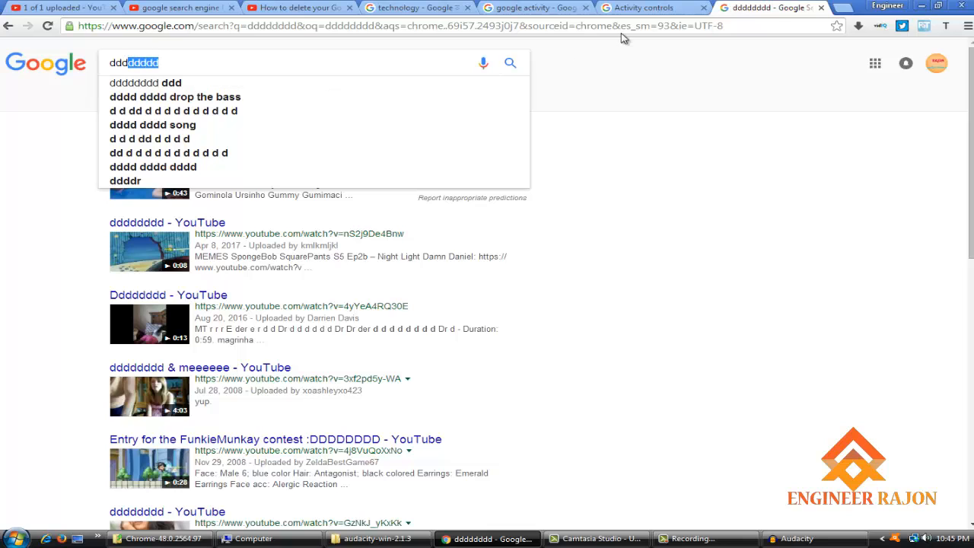
Open the Welcome to My Activity result from the "google activity" search in a new tab and check whether the test search was recorded.
left_click(653, 10)
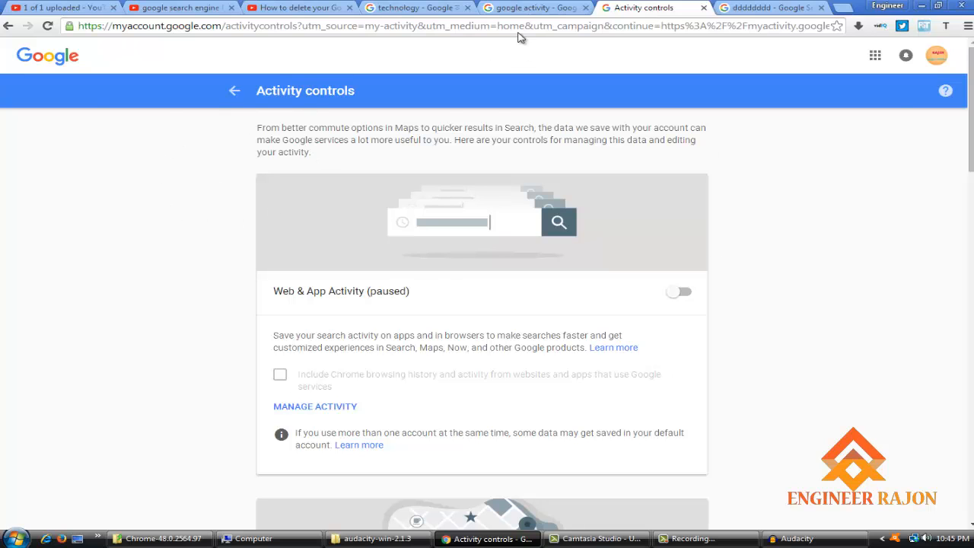
left_click(530, 9)
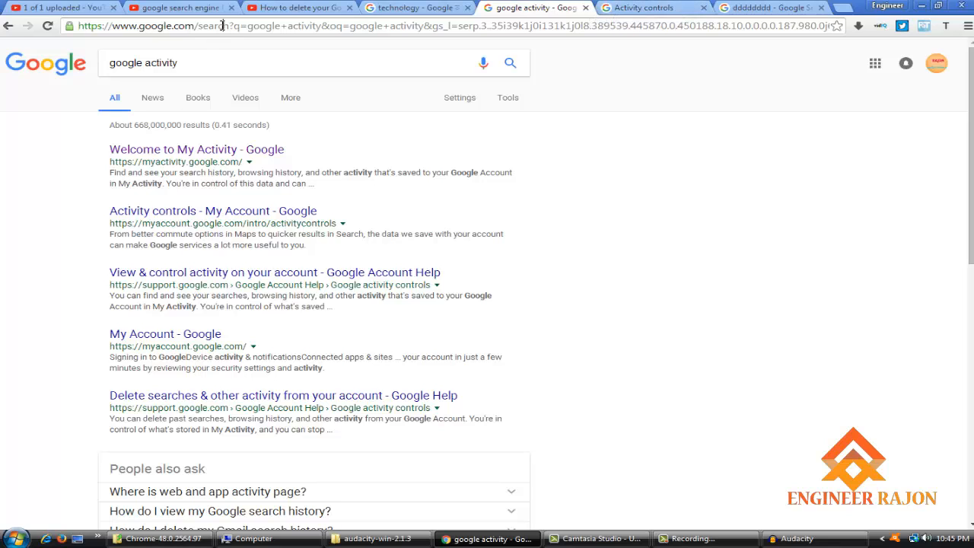
right_click(191, 154)
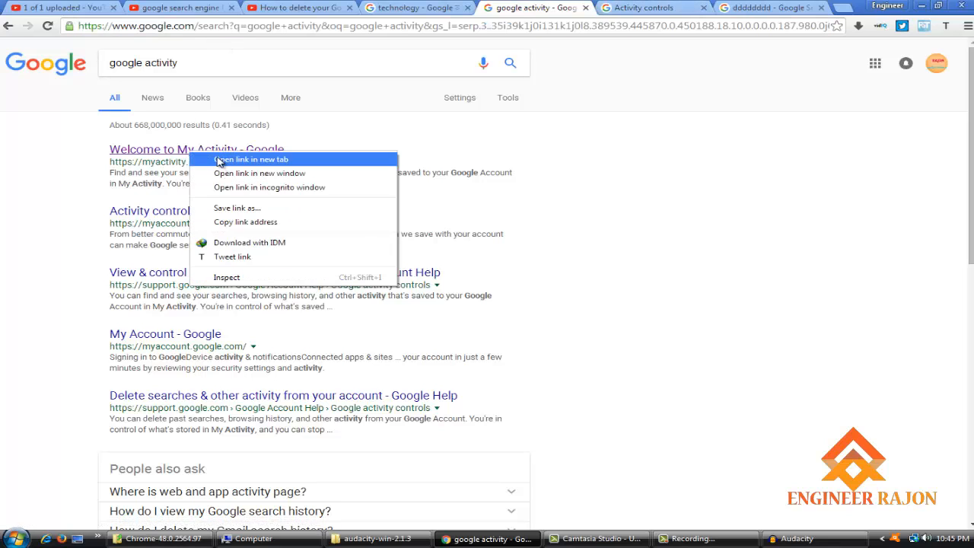
left_click(219, 159)
left_click(570, 7)
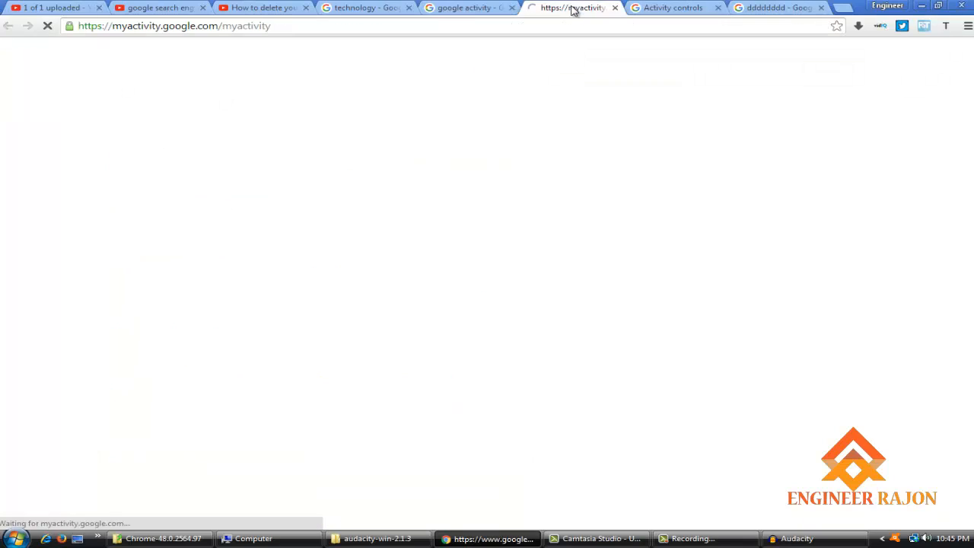
left_click(469, 12)
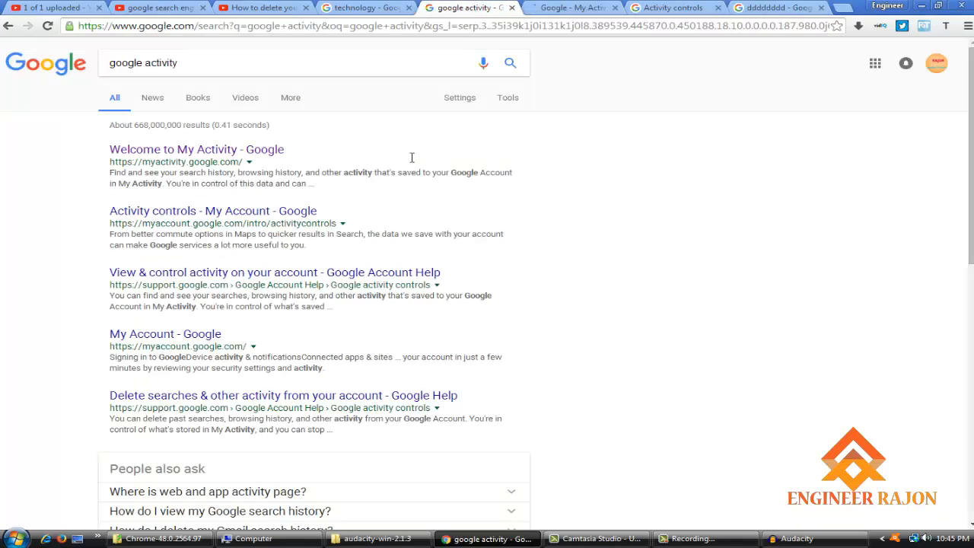
left_click(557, 9)
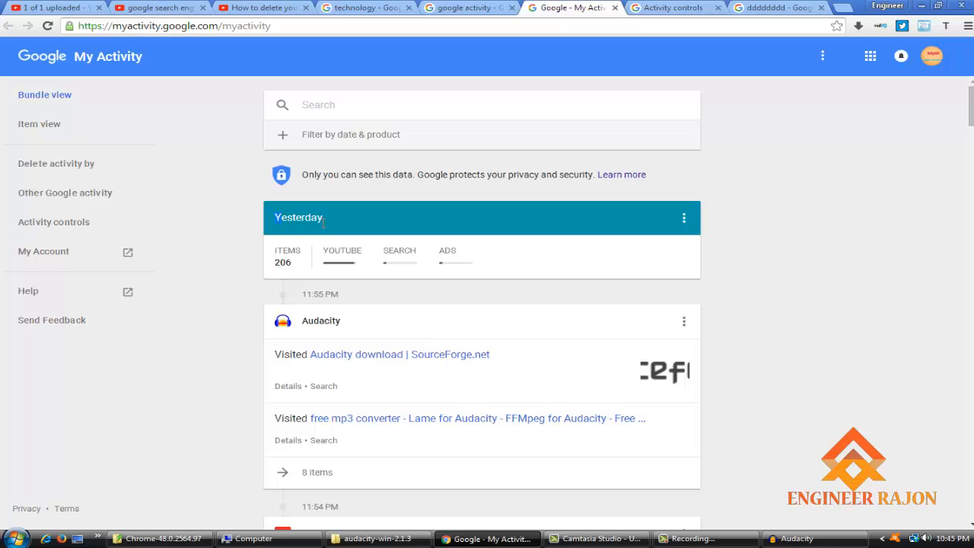
Turn on Web & App Activity in Activity controls and confirm the change.
left_click(651, 8)
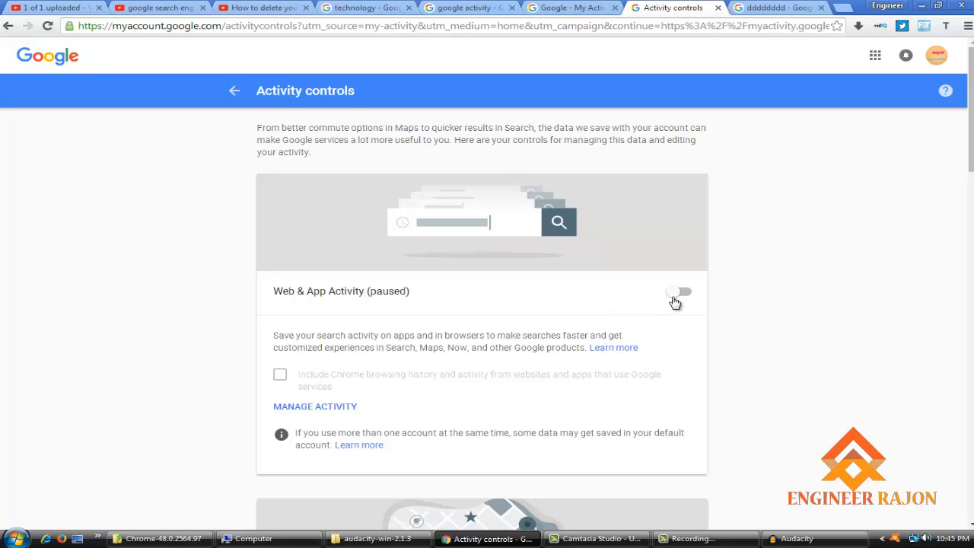
left_click(674, 297)
left_click(678, 294)
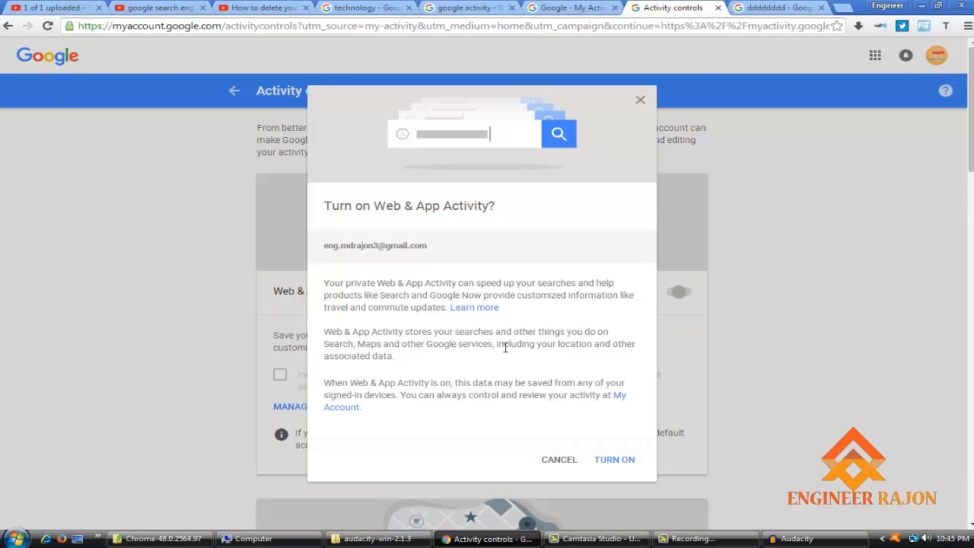
left_click(616, 460)
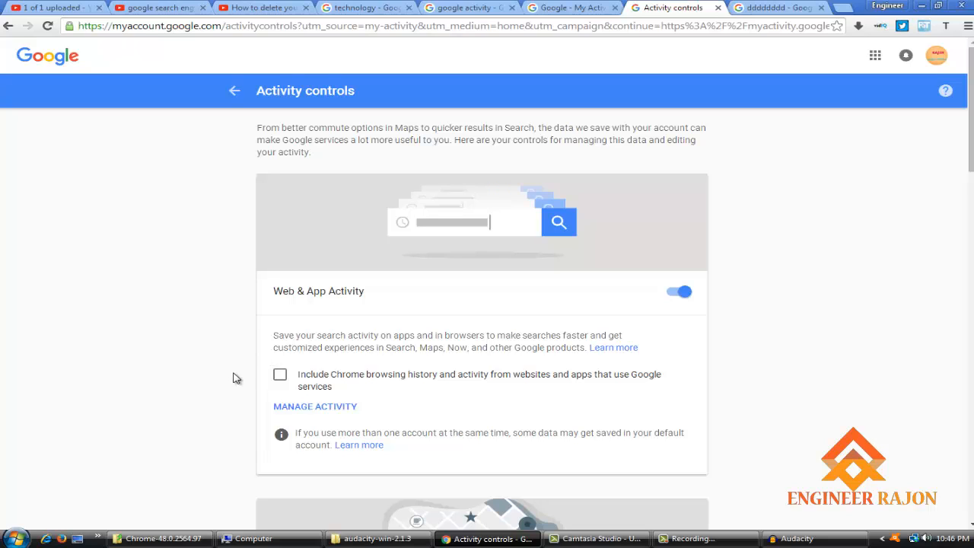
Examine the other activity controls: Location History, Device Information, Voice & Audio Activity, YouTube Search History and YouTube Watch History.
scroll(234, 378, "down", 6)
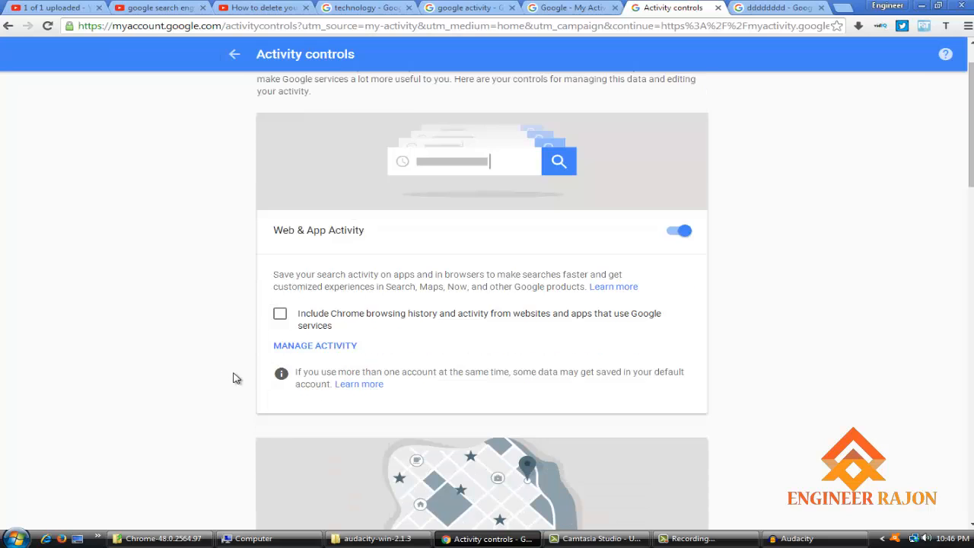
scroll(234, 378, "down", 1)
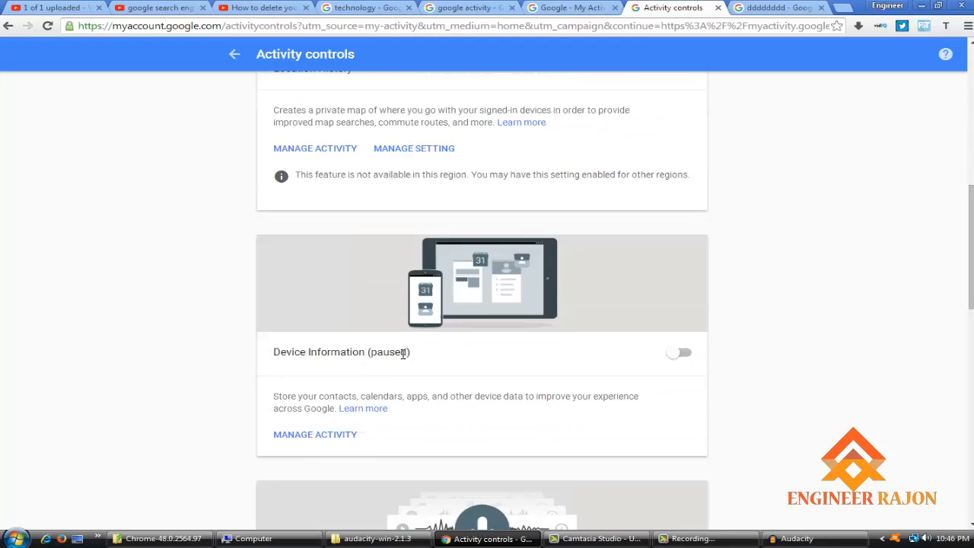
scroll(283, 331, "up", 4)
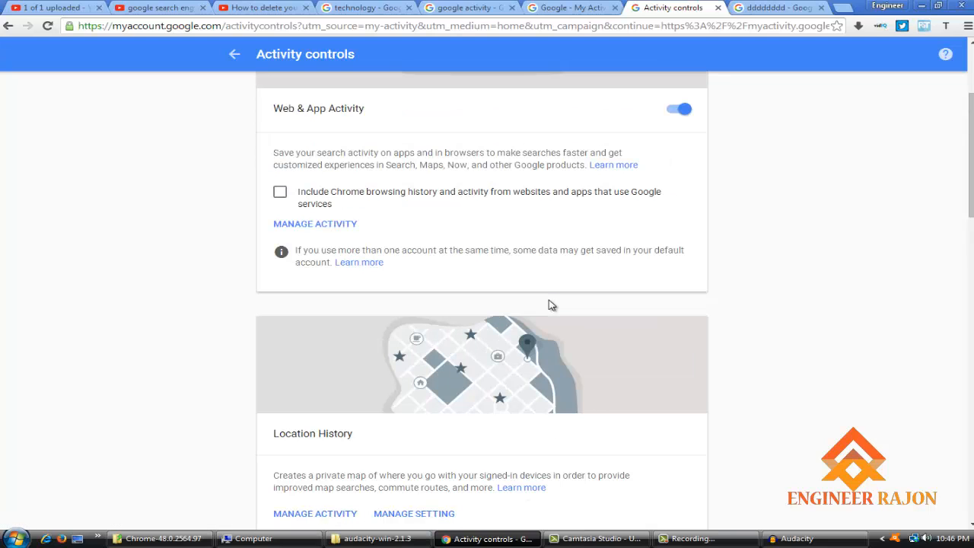
scroll(548, 304, "up", 2)
scroll(288, 487, "down", 2)
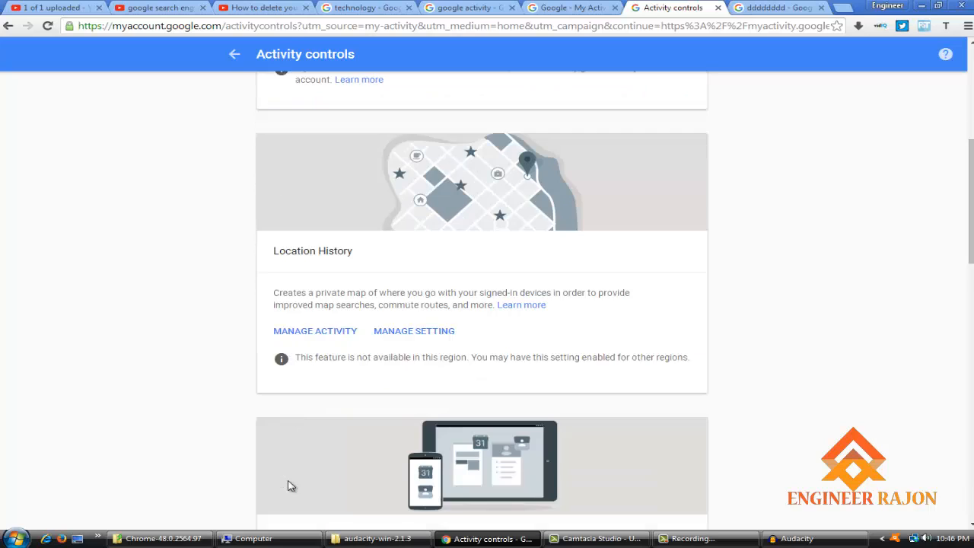
scroll(288, 485, "down", 1)
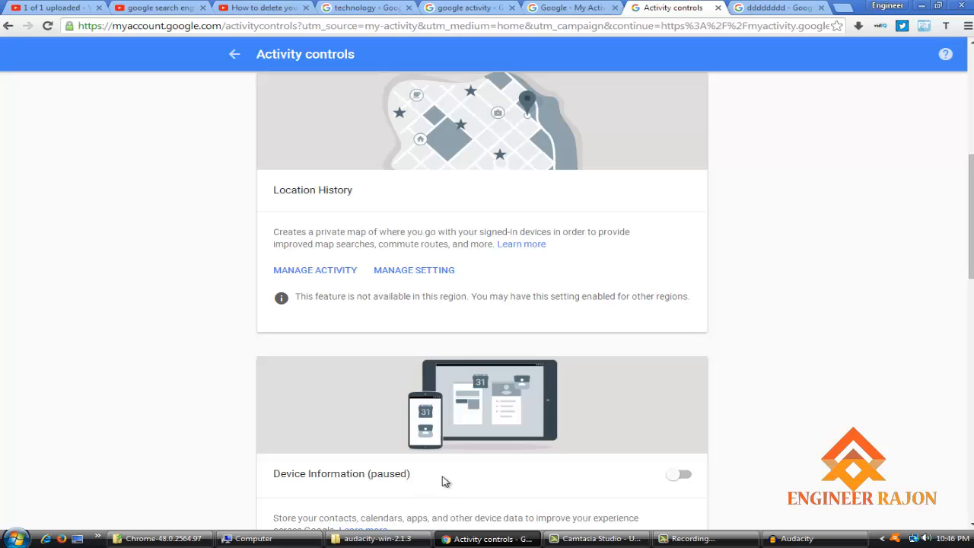
scroll(445, 481, "down", 1)
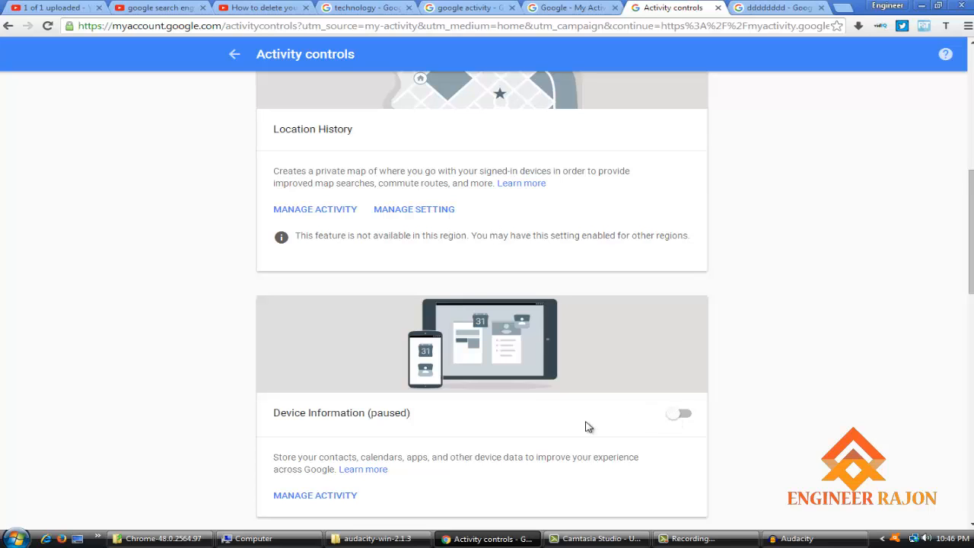
scroll(583, 423, "down", 4)
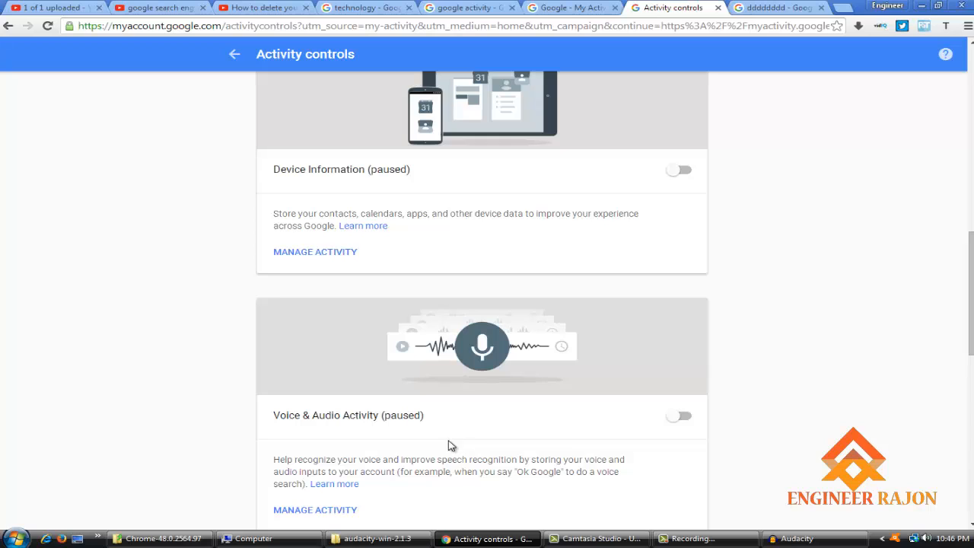
scroll(453, 445, "down", 3)
scroll(487, 439, "down", 2)
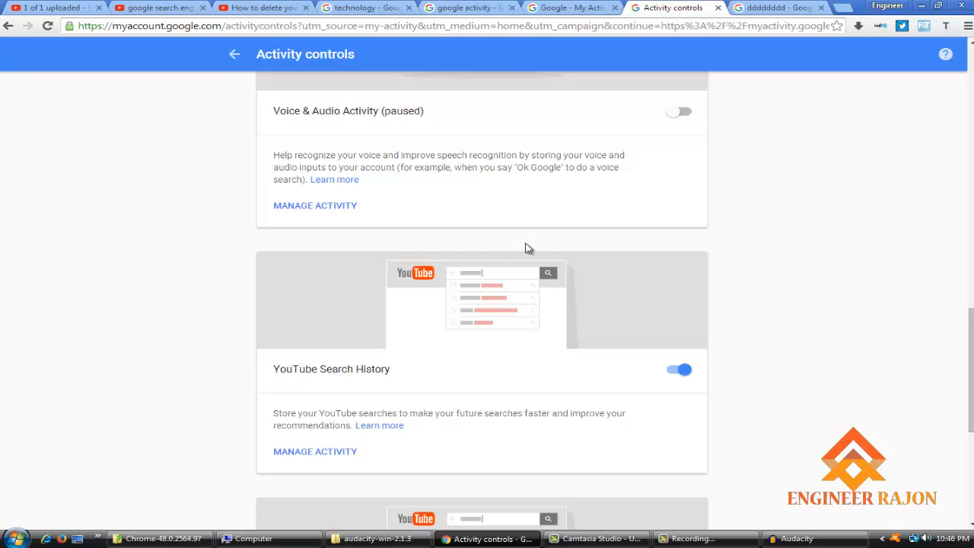
scroll(508, 352, "down", 1)
scroll(509, 352, "down", 1)
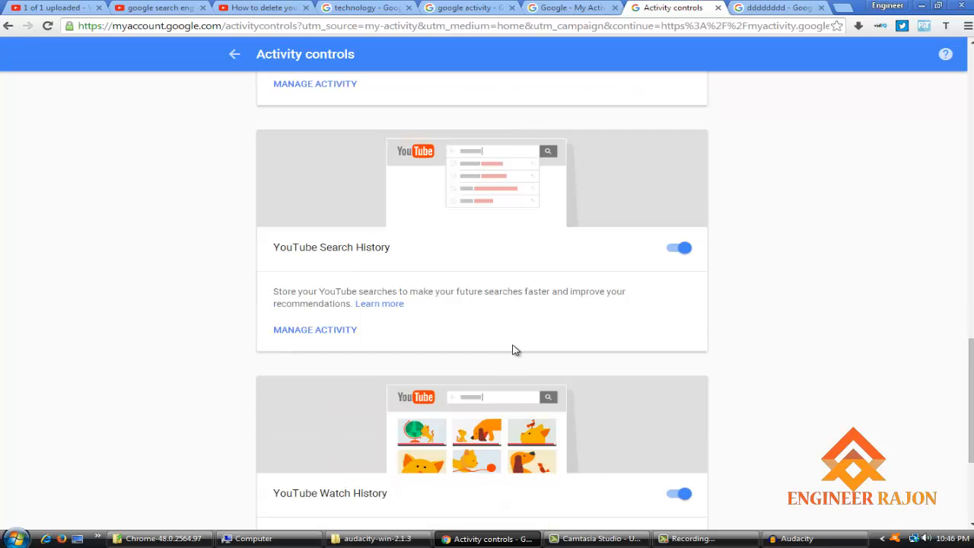
scroll(513, 354, "down", 1)
scroll(516, 348, "down", 1)
scroll(600, 358, "up", 1)
scroll(598, 354, "down", 3)
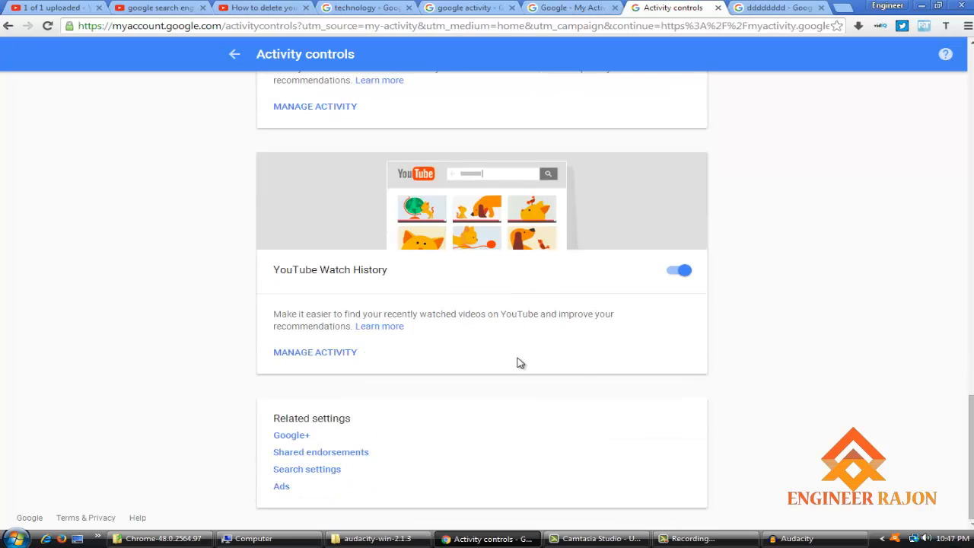
scroll(515, 357, "up", 20)
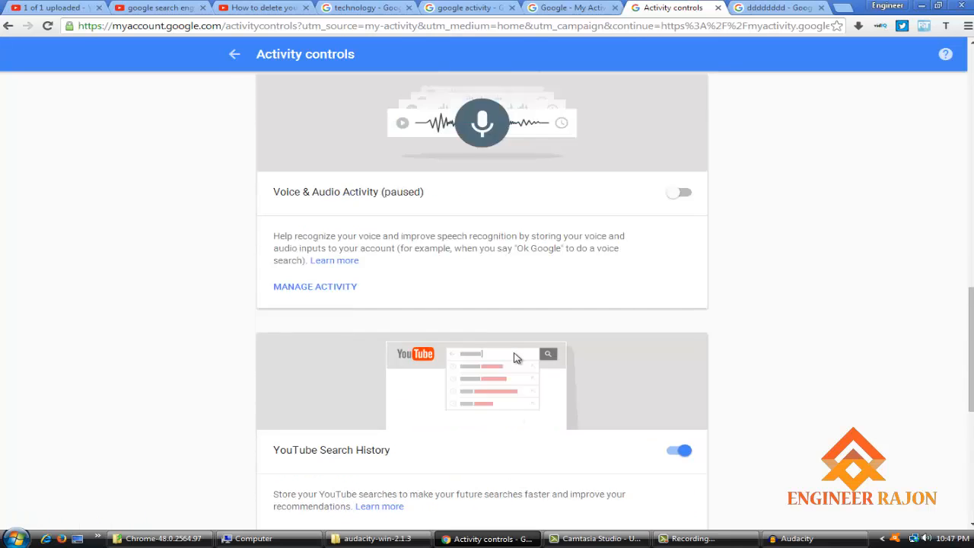